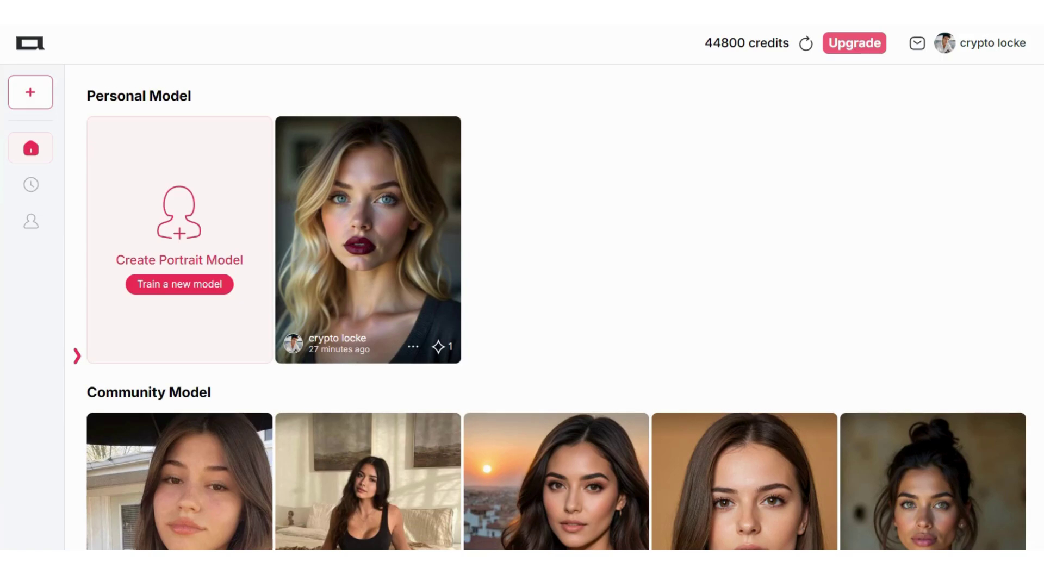
# - Look through the Personal Model and Community Model galleries on the home page
pyautogui.scroll(-1, 554, 307)
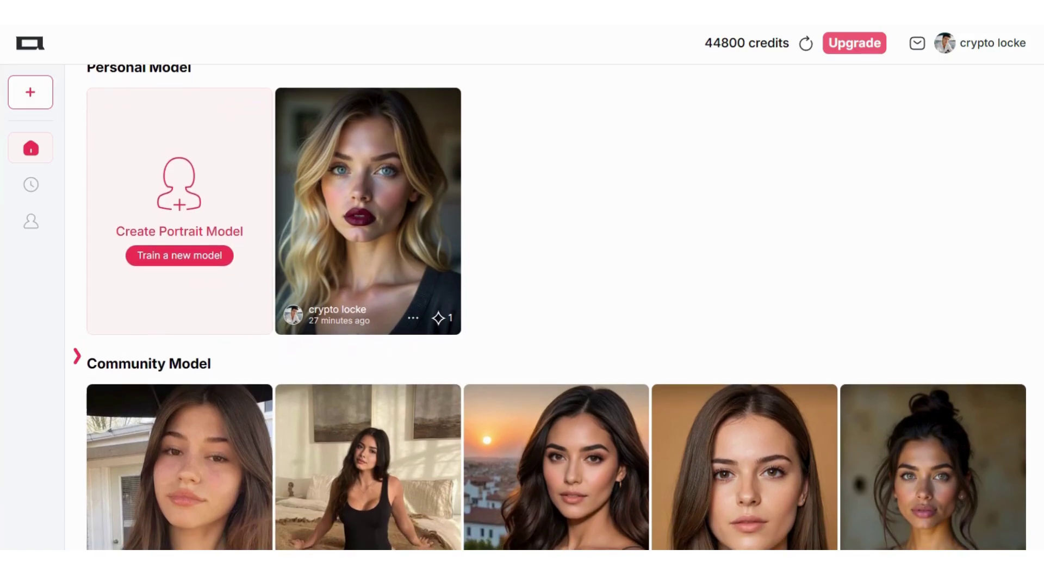
pyautogui.scroll(-2, 556, 315)
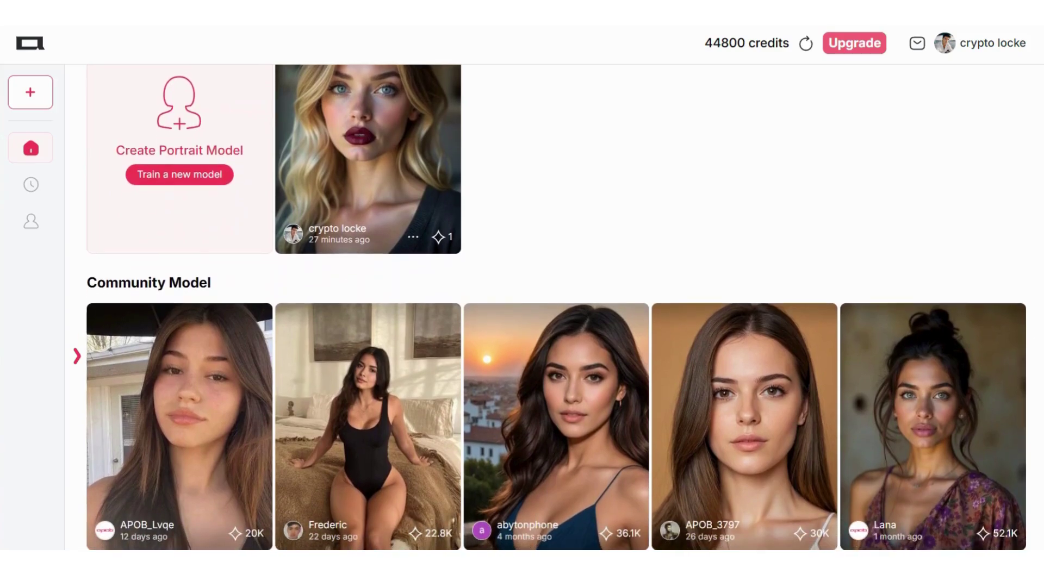
pyautogui.scroll(-2, 556, 315)
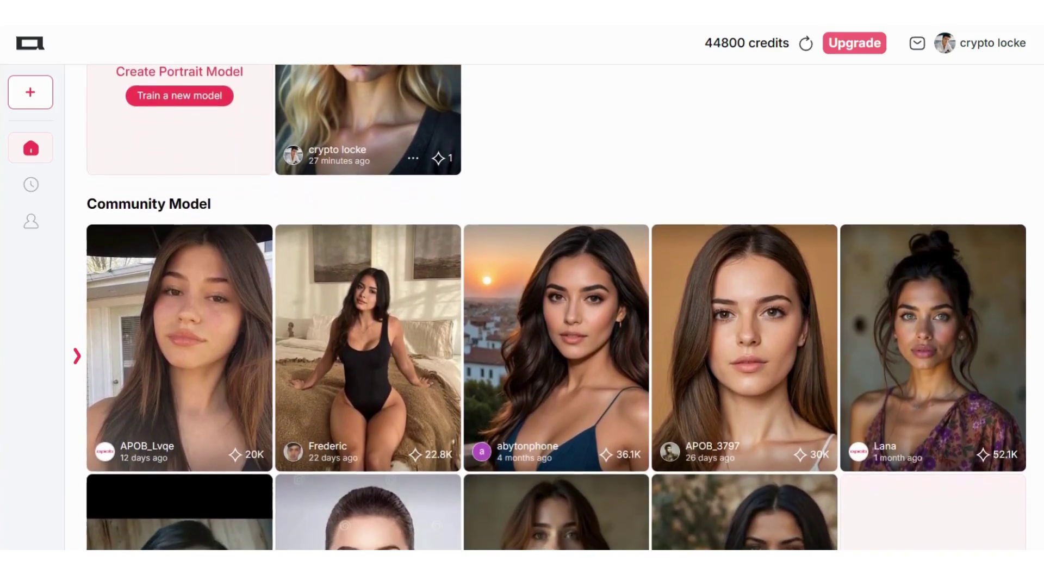
pyautogui.scroll(-2, 556, 315)
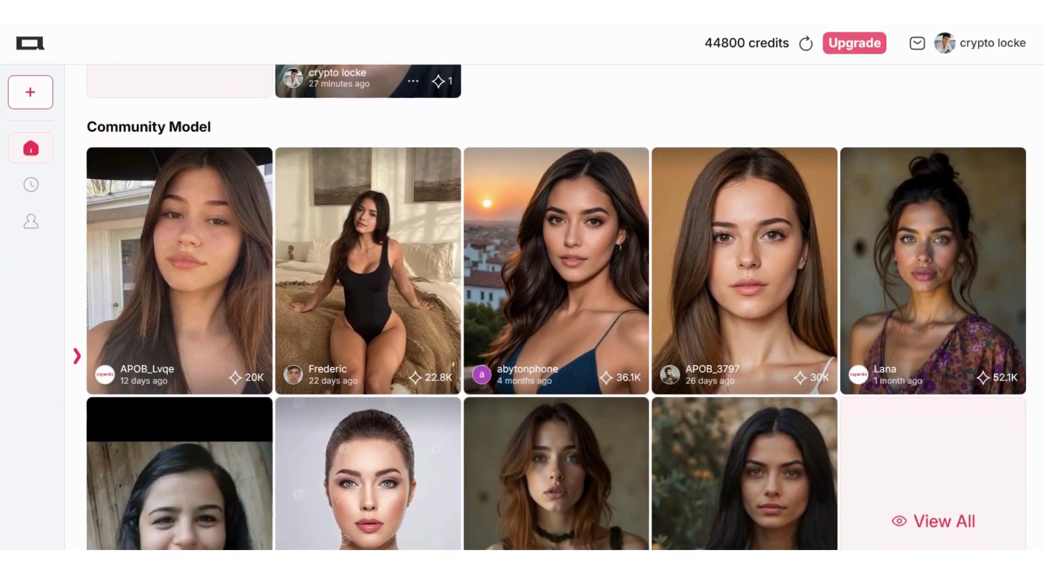
pyautogui.scroll(-2, 556, 315)
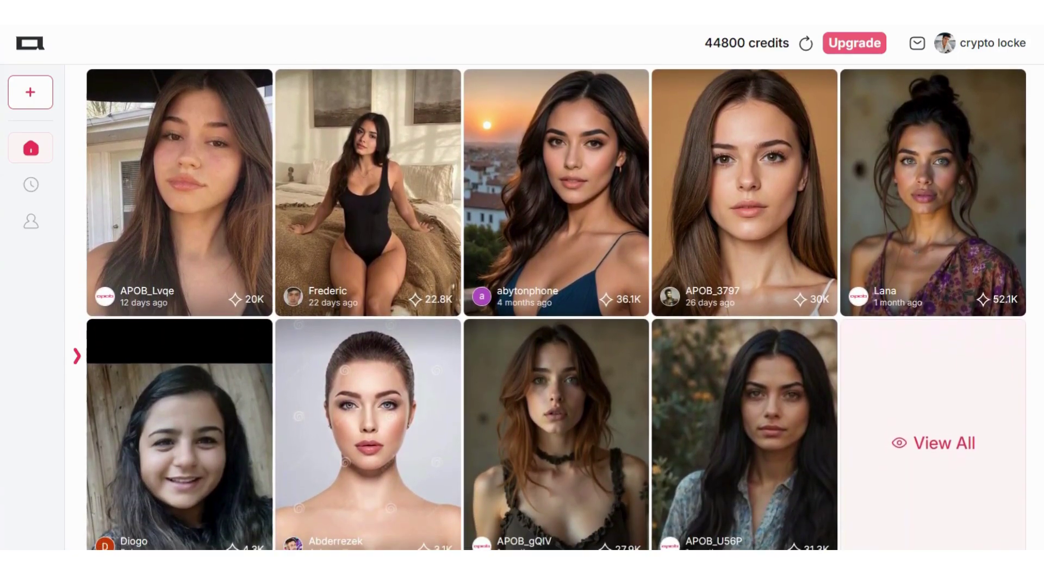
pyautogui.scroll(-2, 556, 315)
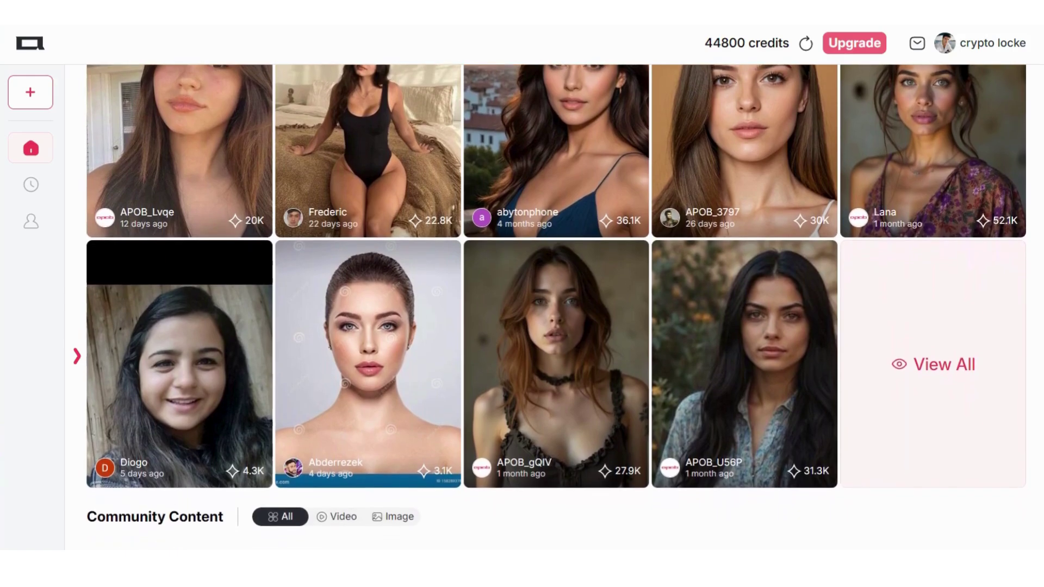
pyautogui.scroll(-1, 556, 315)
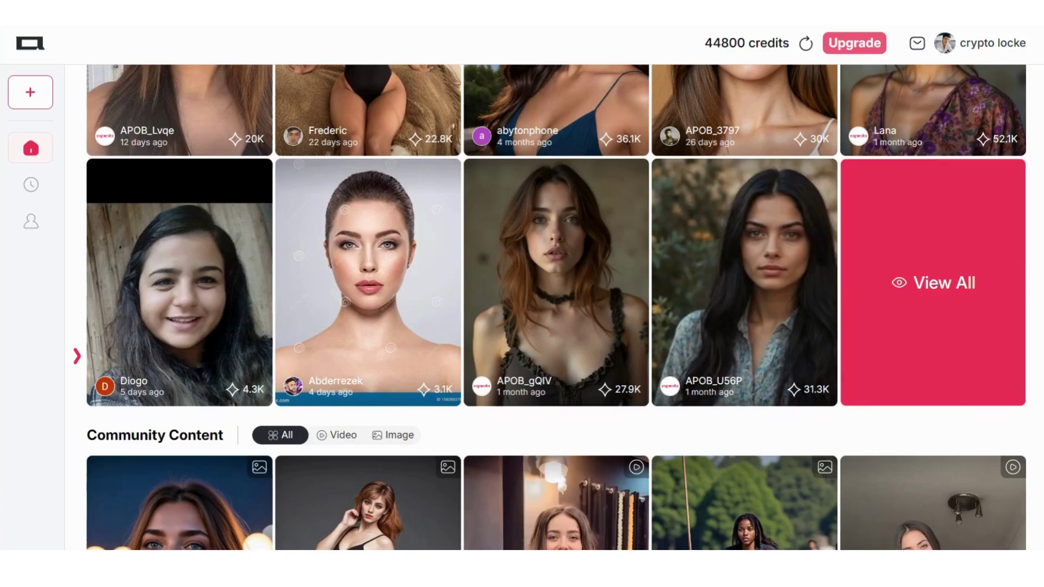
pyautogui.scroll(-1, 933, 282)
pyautogui.scroll(-2, 933, 282)
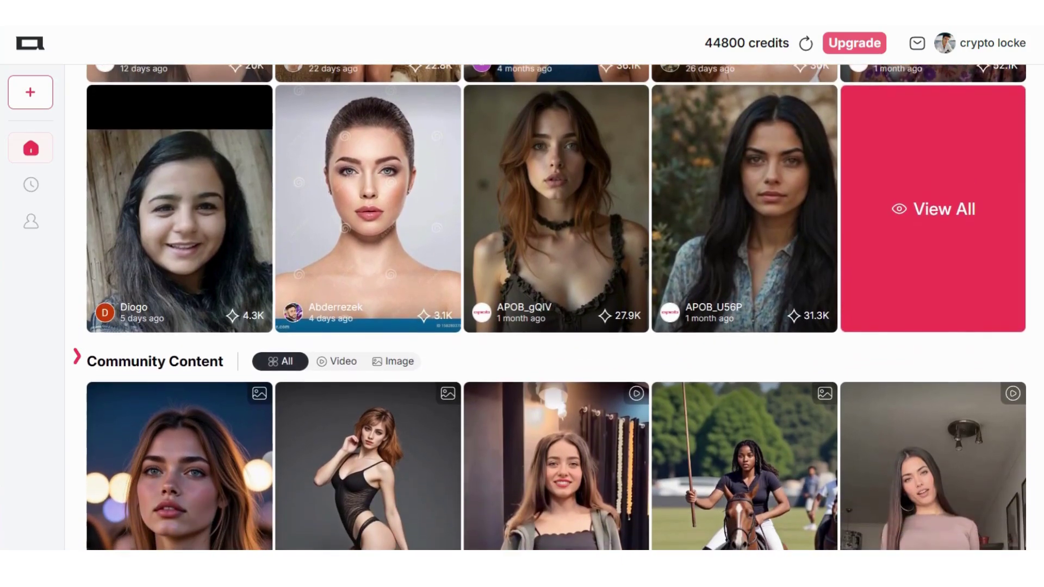
# - Browse the images and videos shared under Community Content, including the Remix examples
pyautogui.scroll(-4, 933, 283)
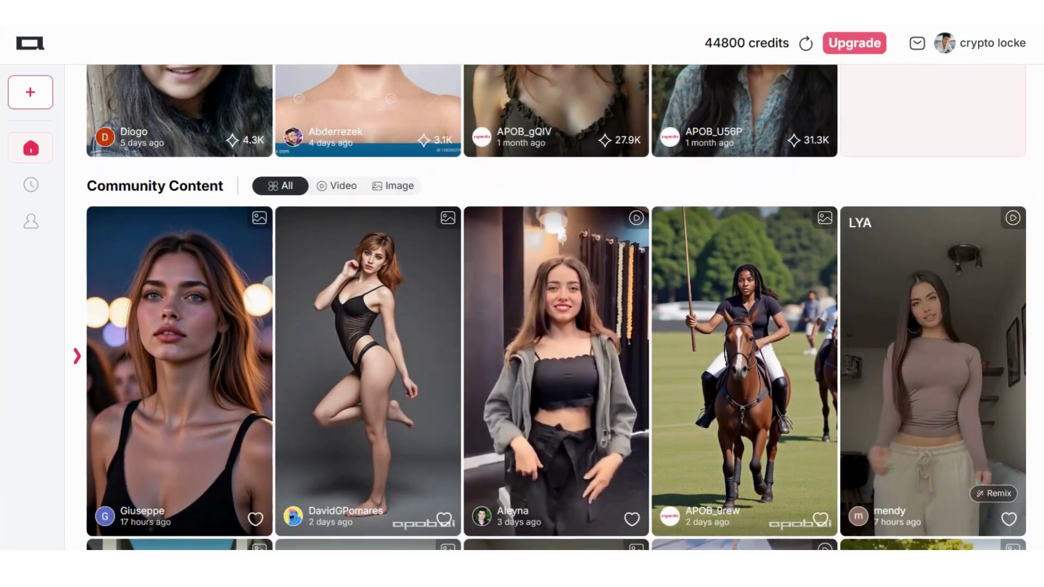
pyautogui.scroll(-1, 556, 307)
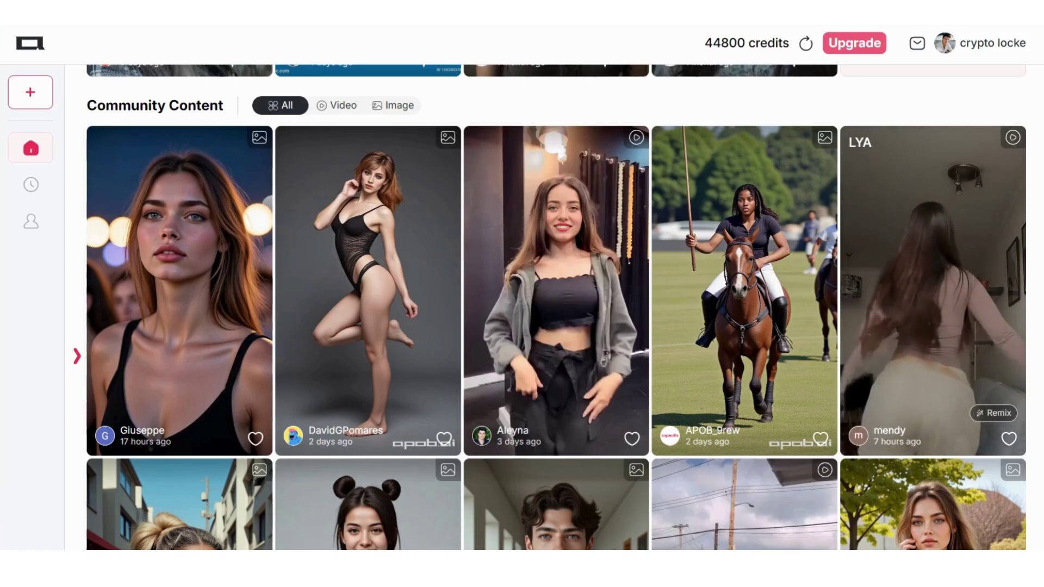
pyautogui.scroll(-1, 556, 290)
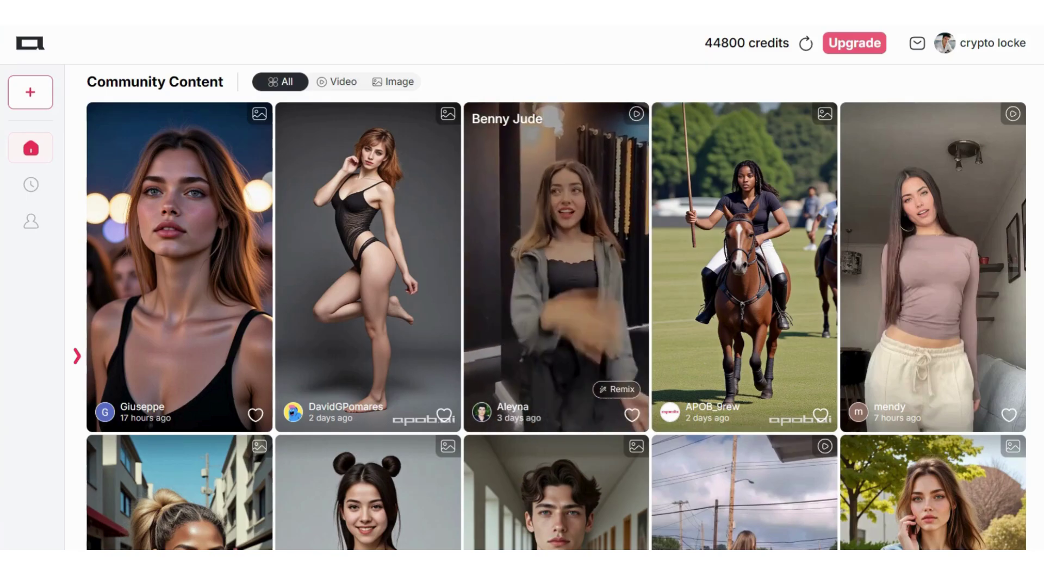
pyautogui.scroll(-1, 555, 307)
pyautogui.scroll(-4, 555, 308)
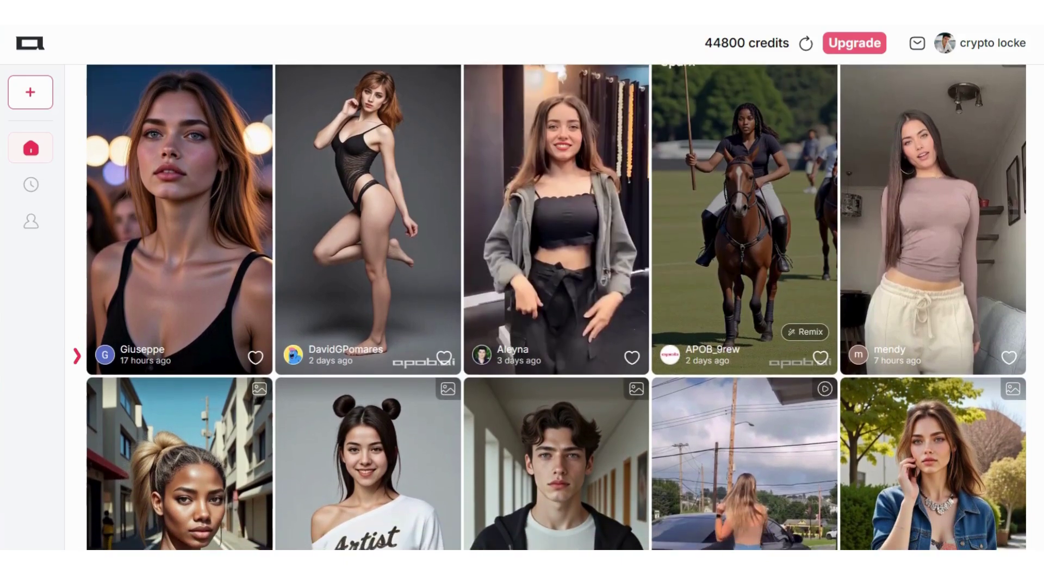
pyautogui.scroll(-3, 555, 307)
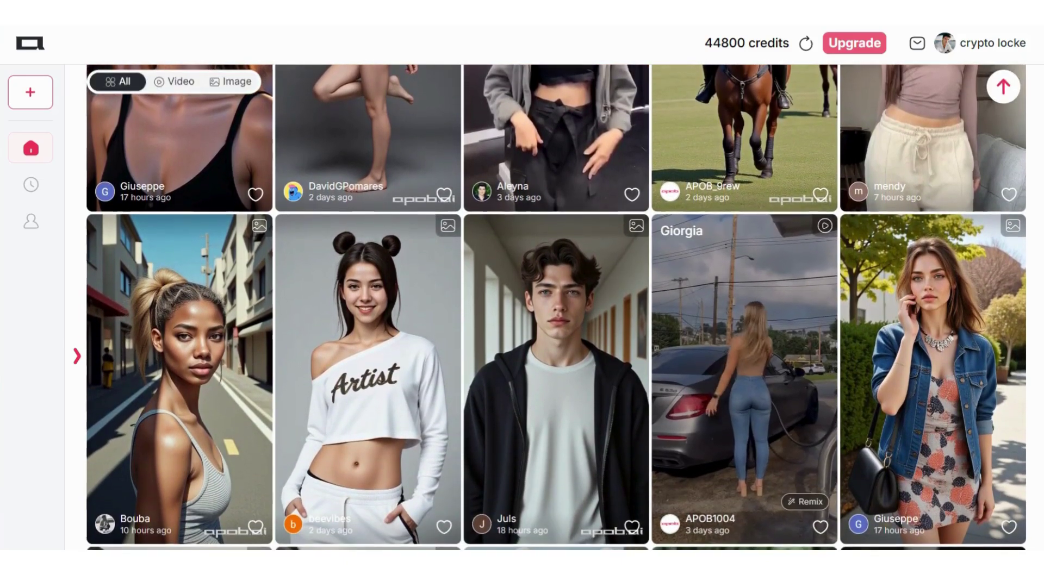
pyautogui.scroll(-4, 555, 307)
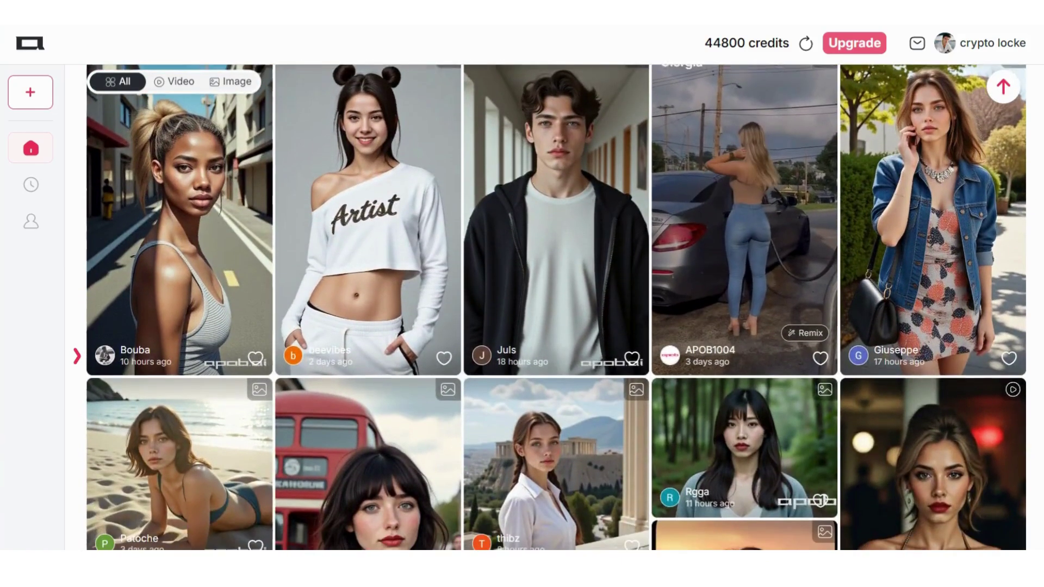
pyautogui.scroll(-1, 555, 307)
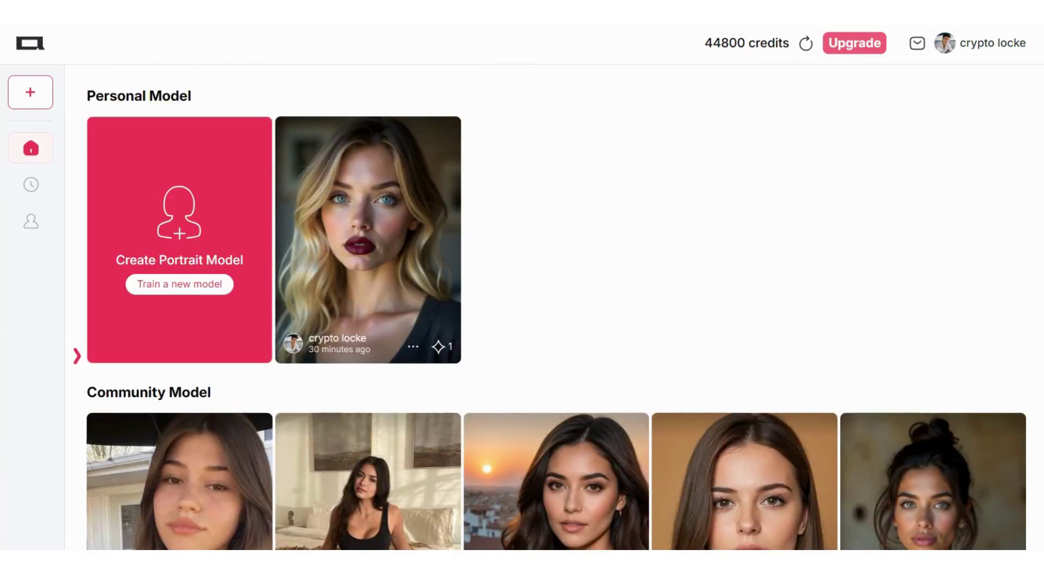
# - Start a new portrait model and open the AI influencer generator to review its appearance settings
pyautogui.click(179, 239)
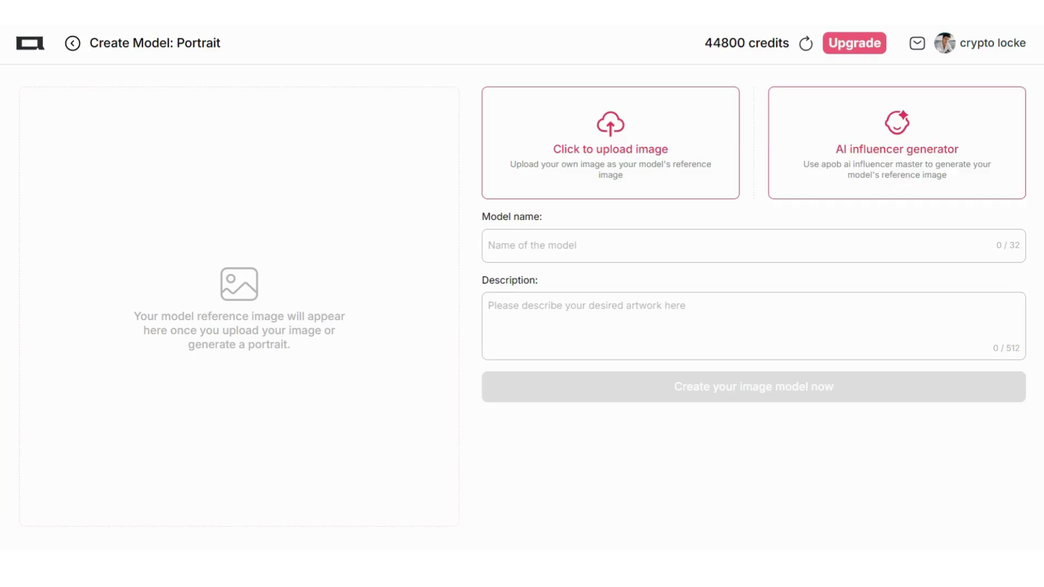
pyautogui.click(896, 142)
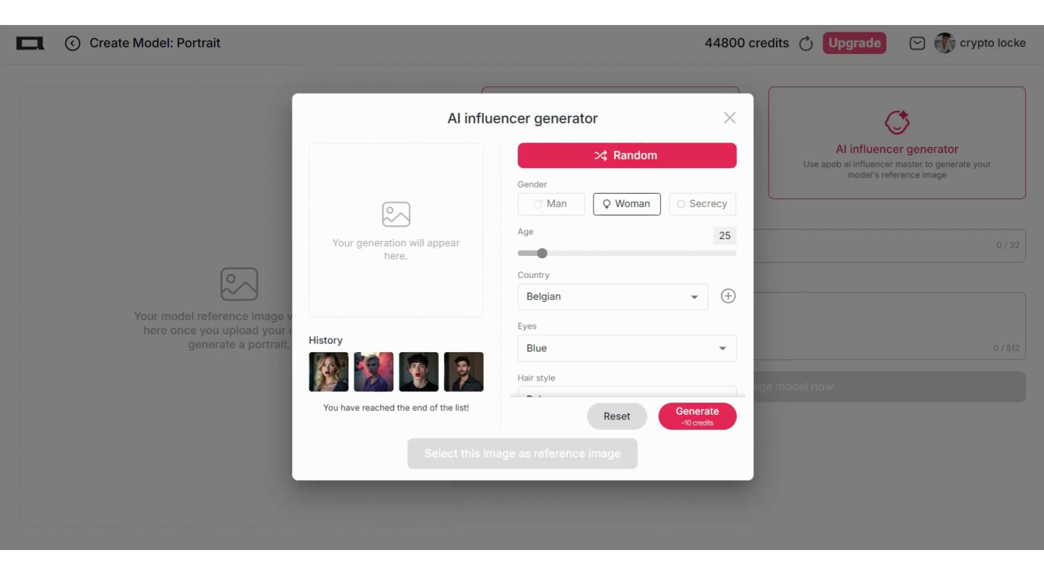
pyautogui.scroll(-1, 627, 272)
pyautogui.scroll(-2, 627, 272)
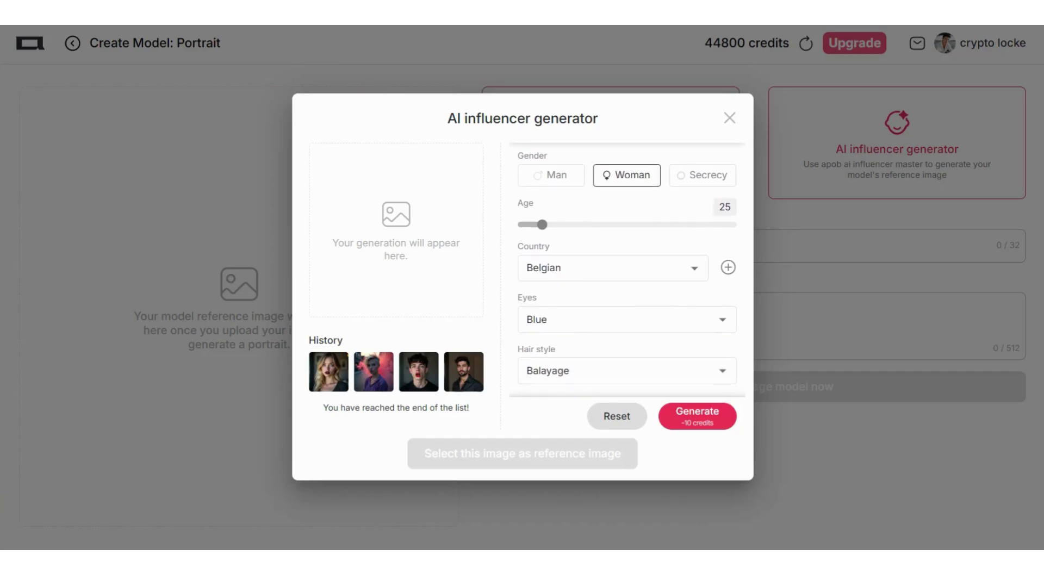
pyautogui.scroll(-3, 627, 269)
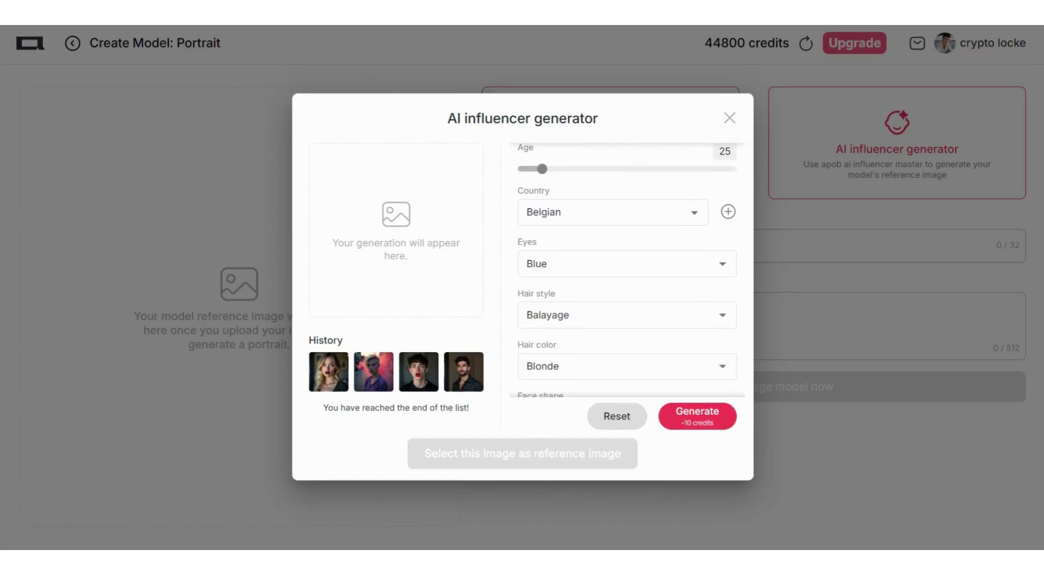
pyautogui.scroll(-2, 627, 269)
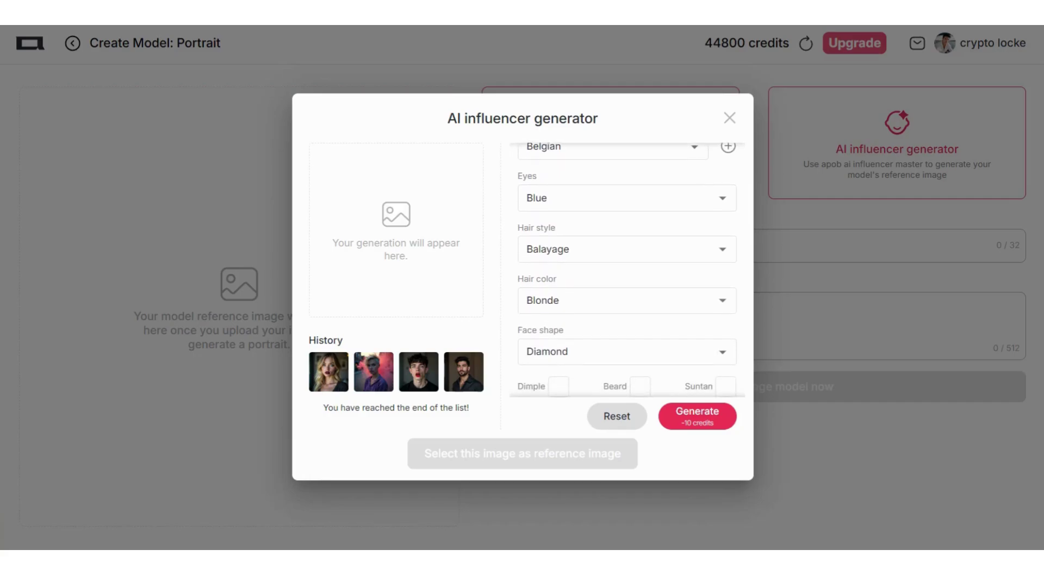
# - Choose Blonde as the hair color and use the blonde woman's portrait from the generation history as the reference image
pyautogui.click(625, 296)
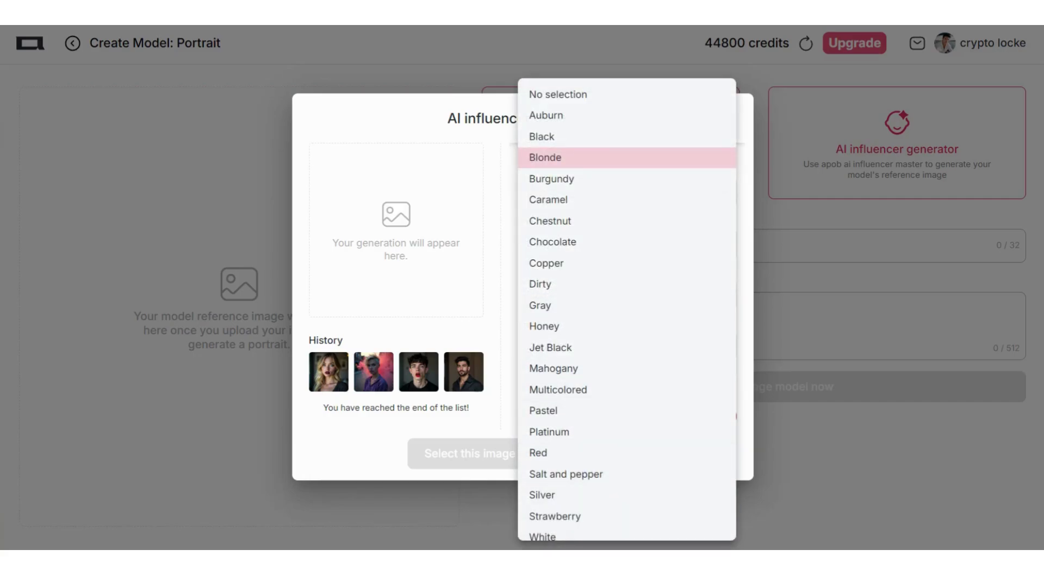
pyautogui.click(627, 157)
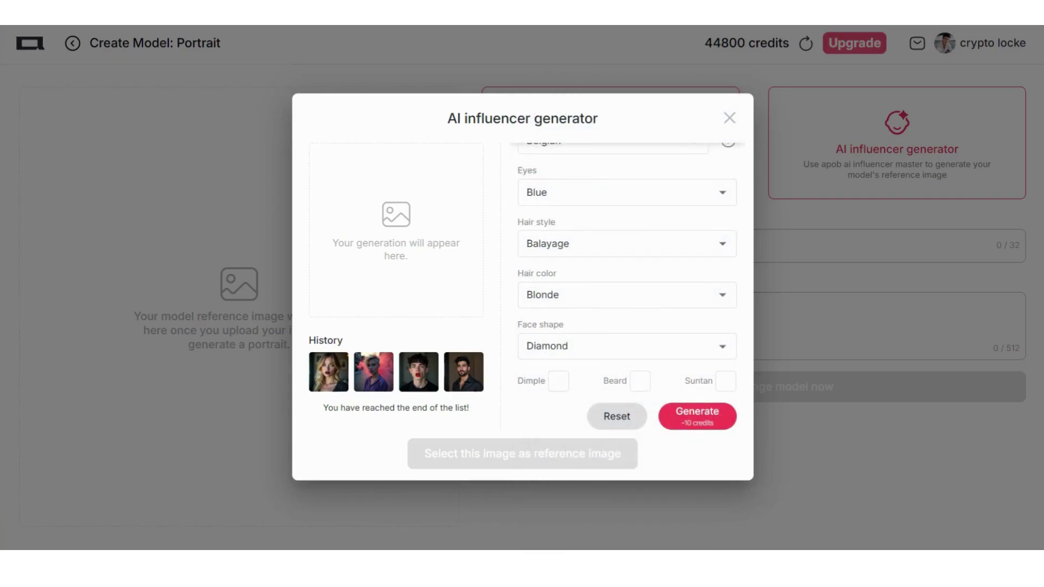
pyautogui.click(328, 372)
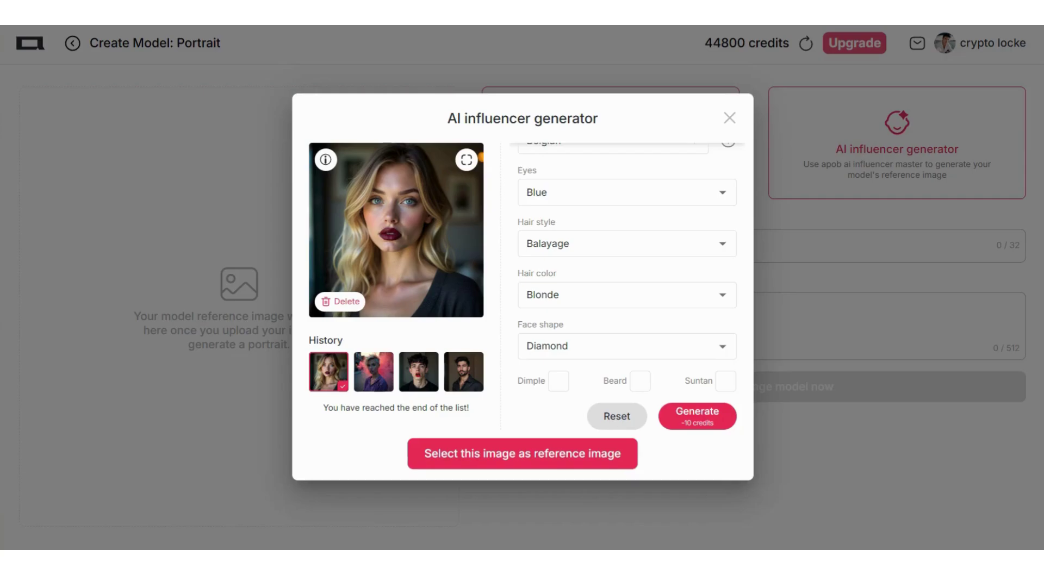
pyautogui.click(522, 453)
# - Name the model 1, enter 2 as its description, and create the image model
pyautogui.click(489, 246)
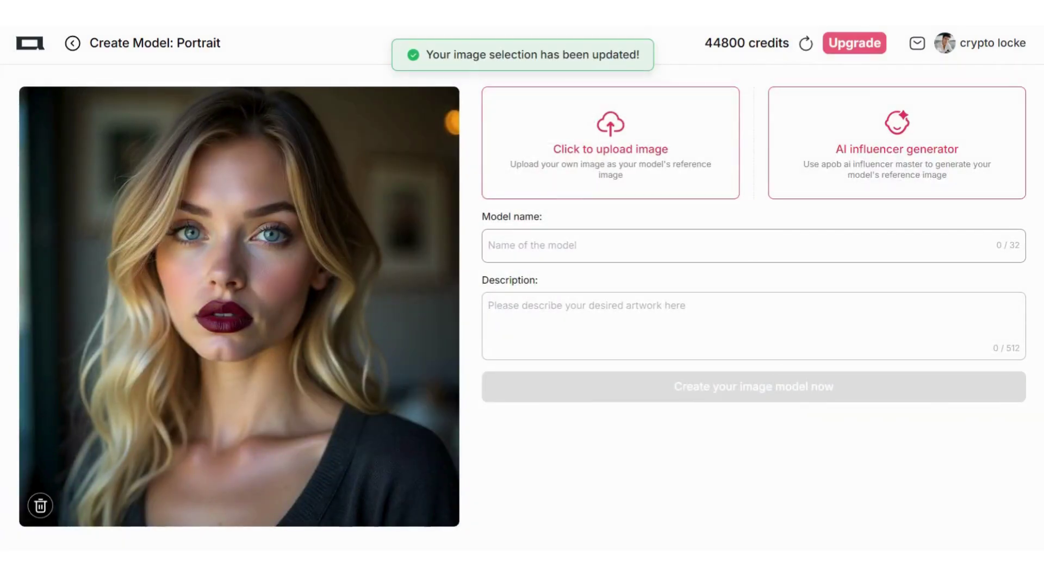
pyautogui.write('1')
pyautogui.click(489, 305)
pyautogui.write('2')
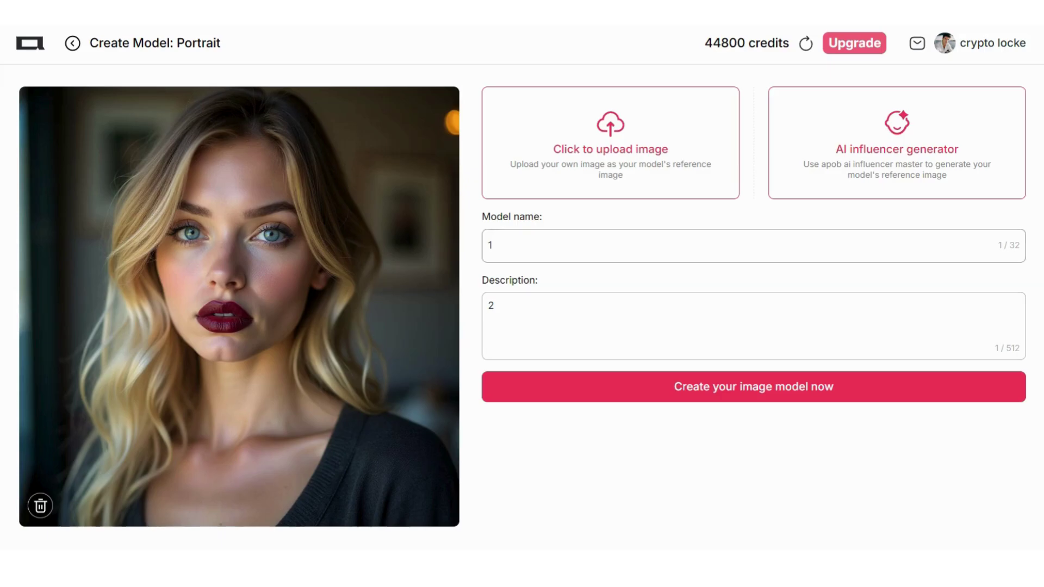
pyautogui.click(753, 387)
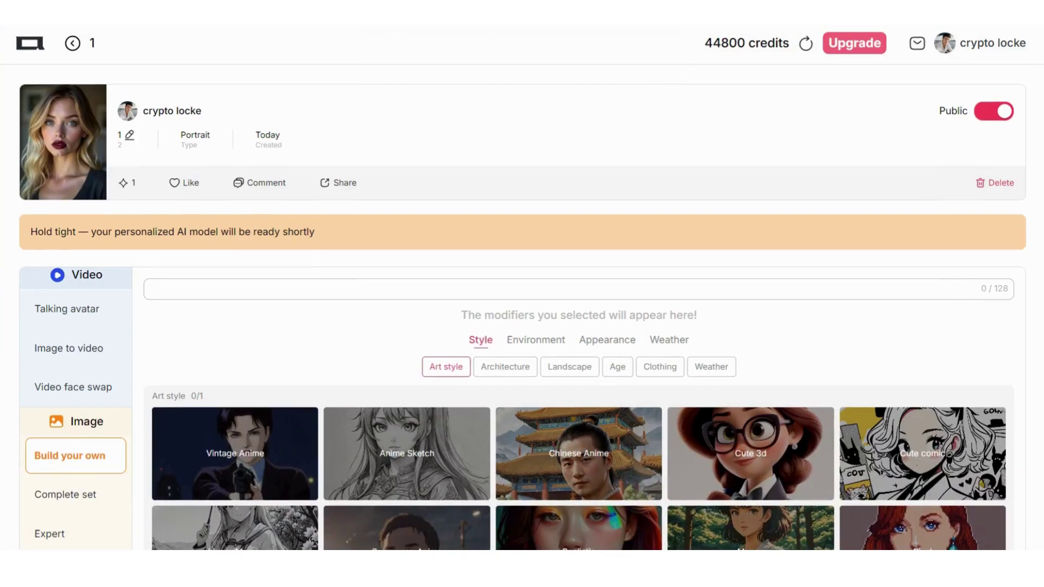
# - Review the Build your own modifiers for art style, architecture, landscape, age, clothing and weather
pyautogui.scroll(-2, 579, 451)
pyautogui.scroll(-2, 579, 451)
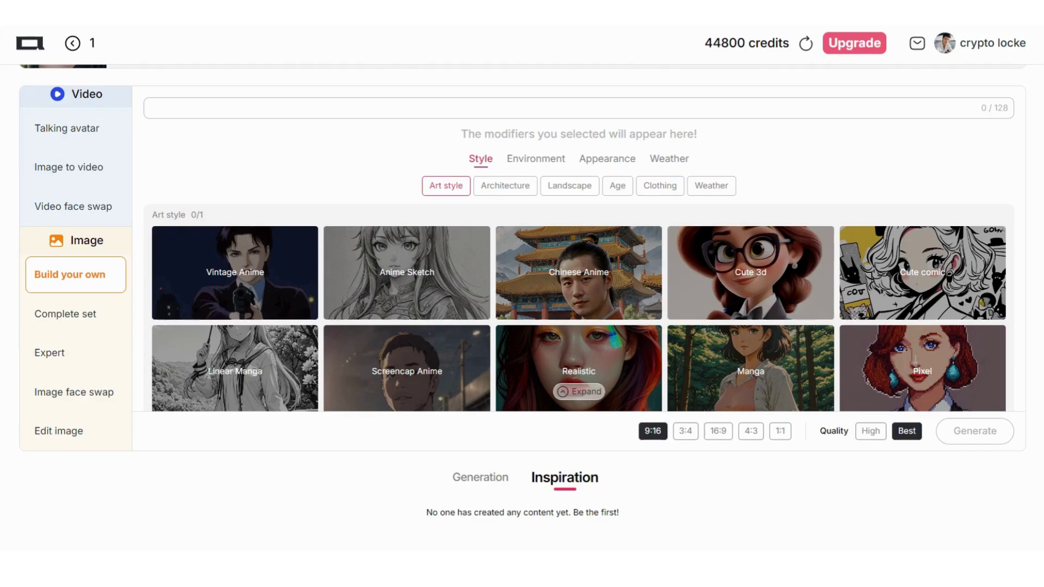
pyautogui.click(505, 185)
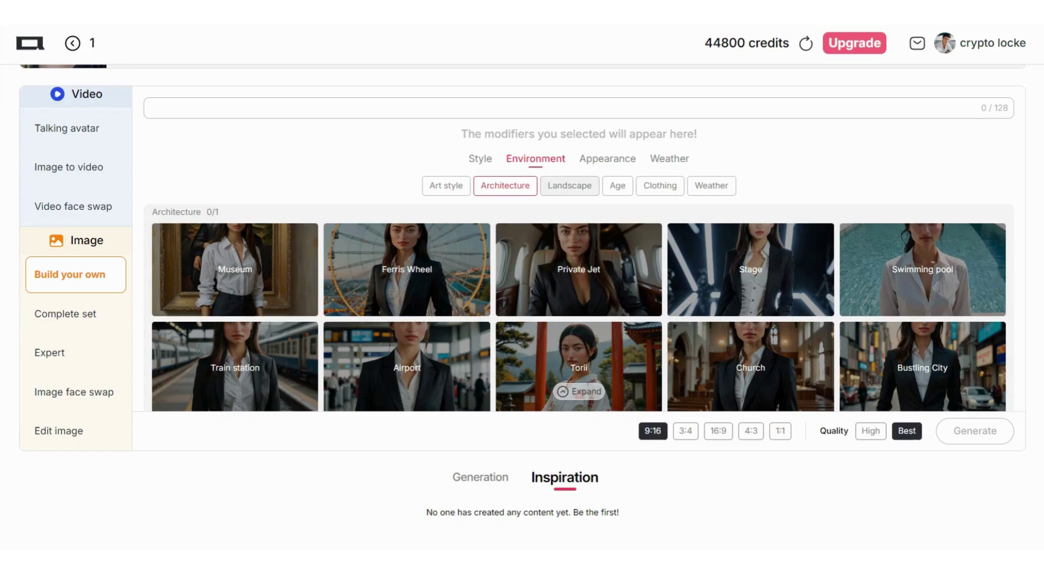
pyautogui.click(570, 186)
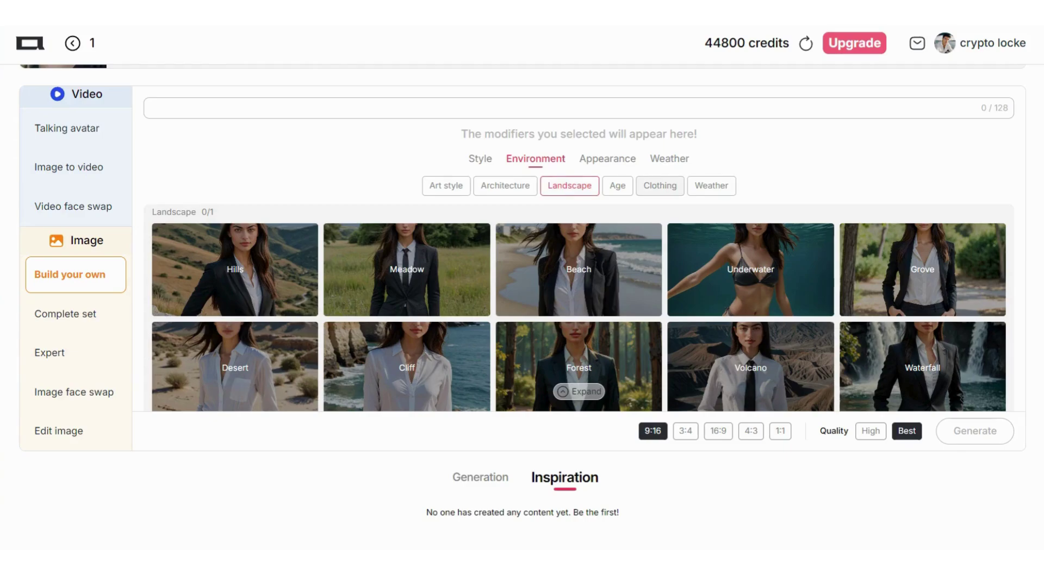
pyautogui.click(617, 185)
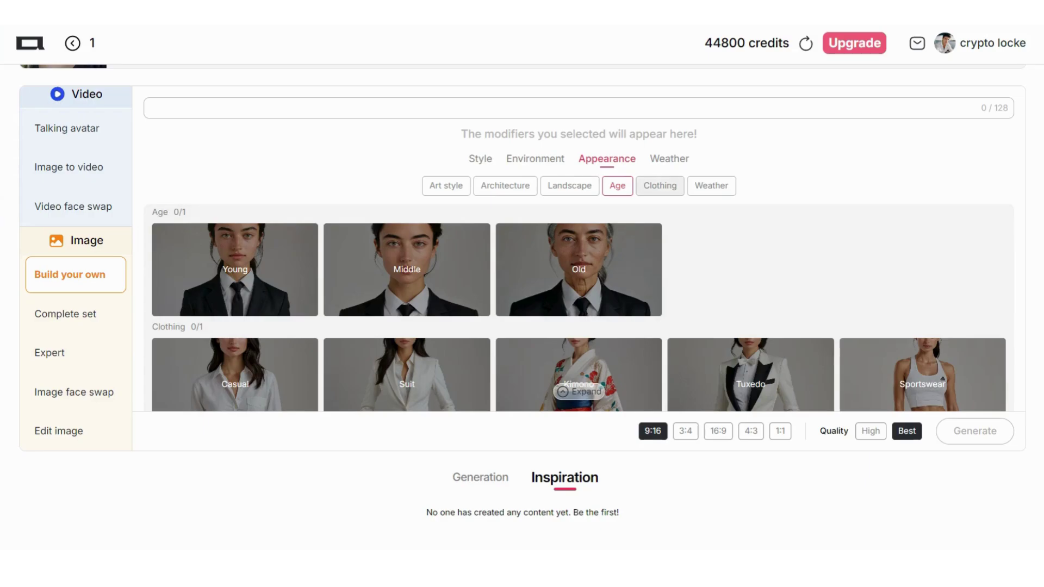
pyautogui.click(659, 186)
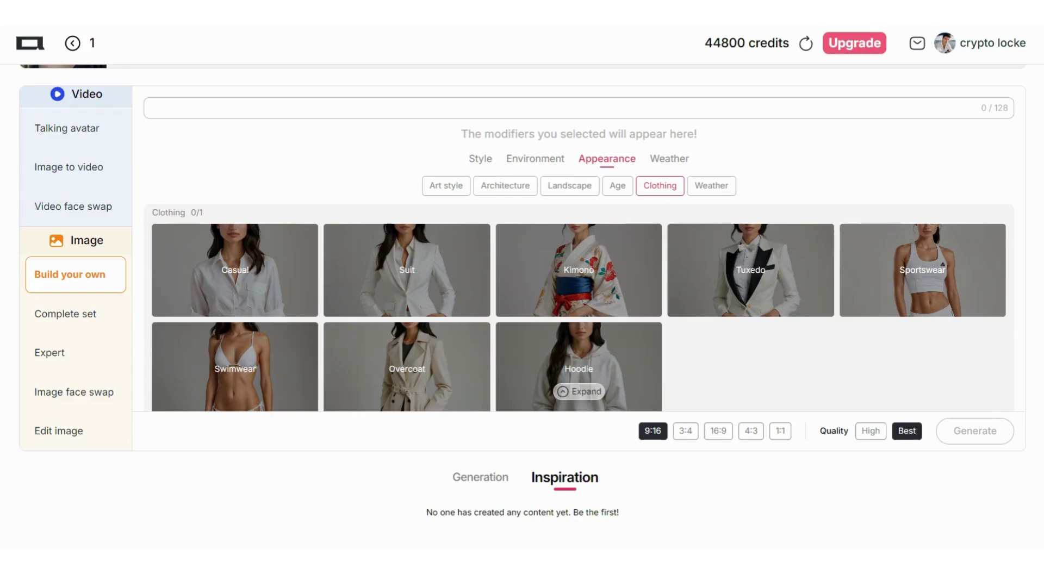
pyautogui.click(711, 185)
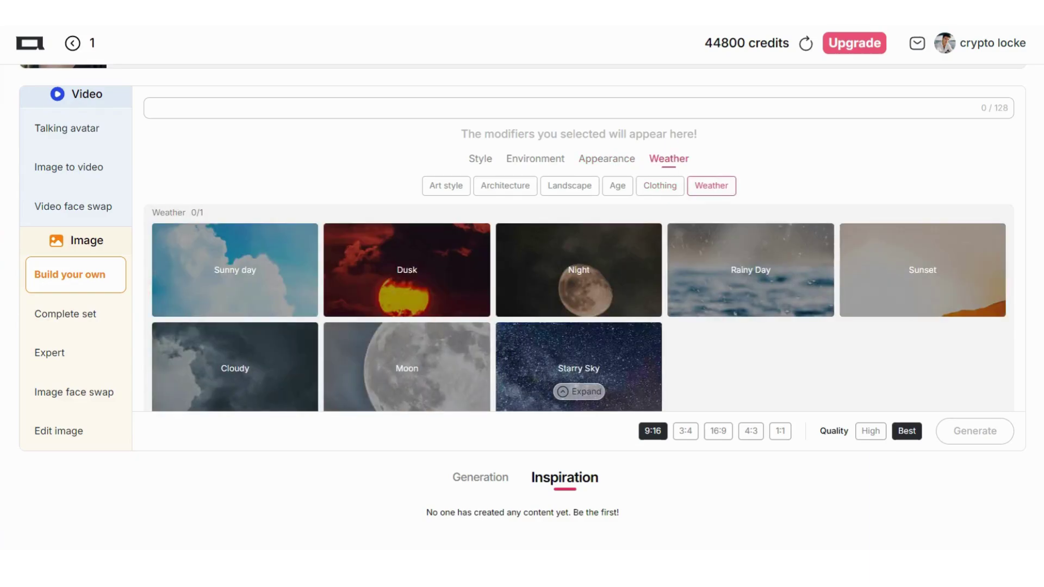
# - Check the model's generation list and review the Talking avatar and Image to video tools
pyautogui.click(480, 477)
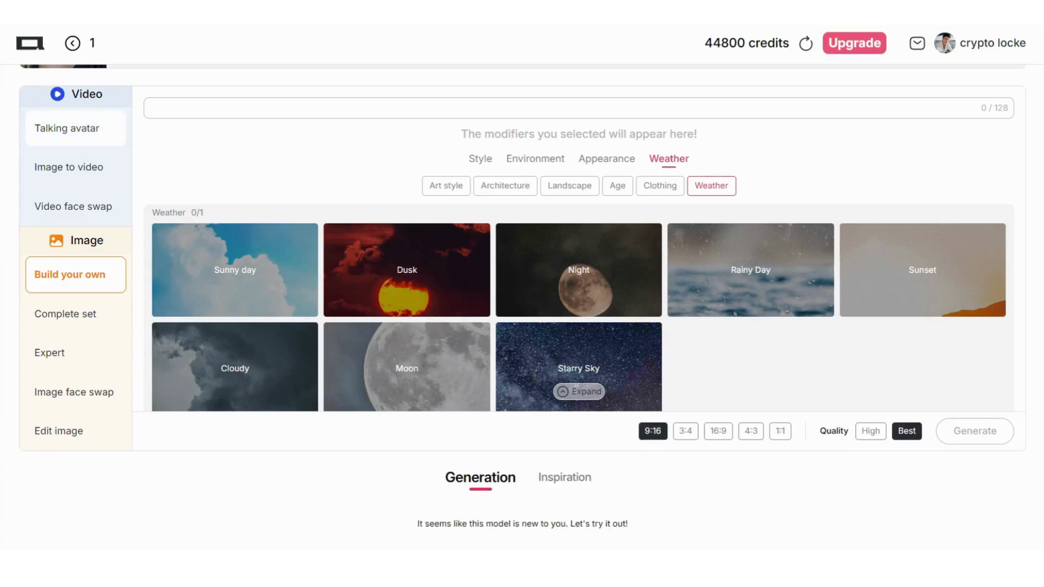
pyautogui.click(75, 128)
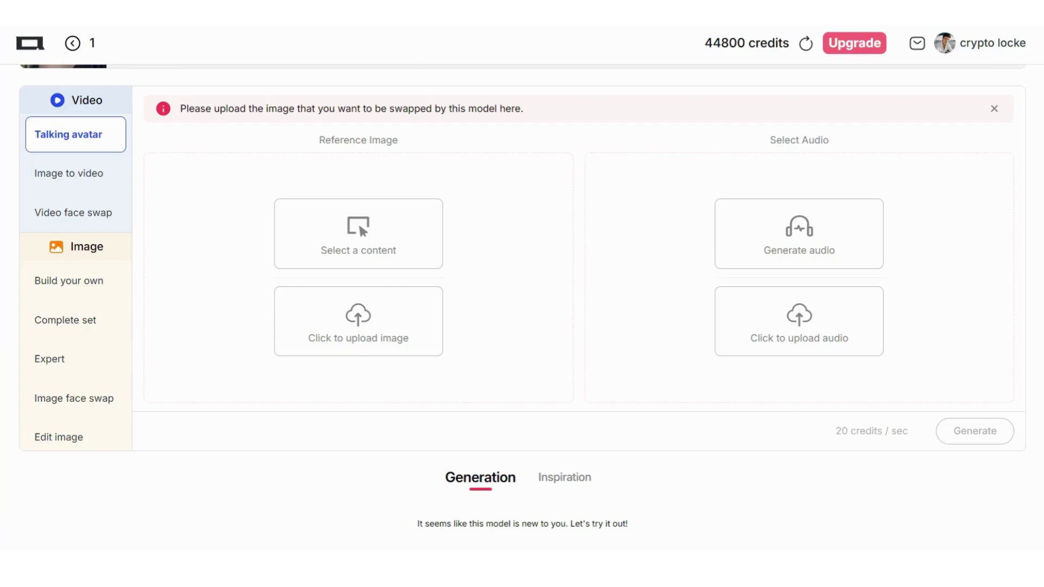
pyautogui.click(76, 173)
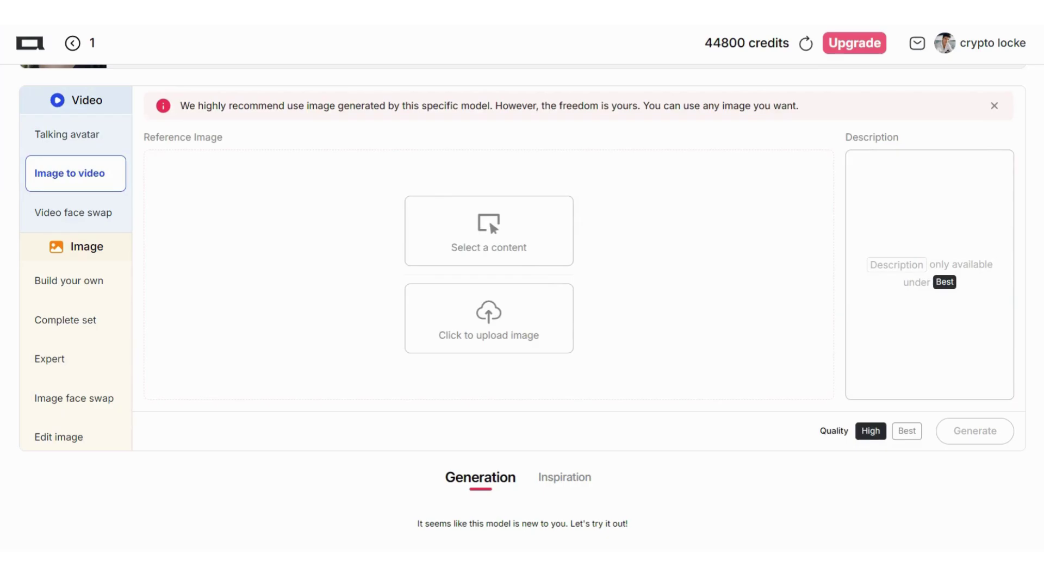
# - Upload the downloaded video "girl dancing .mp4" as the source for a video face swap
pyautogui.click(75, 213)
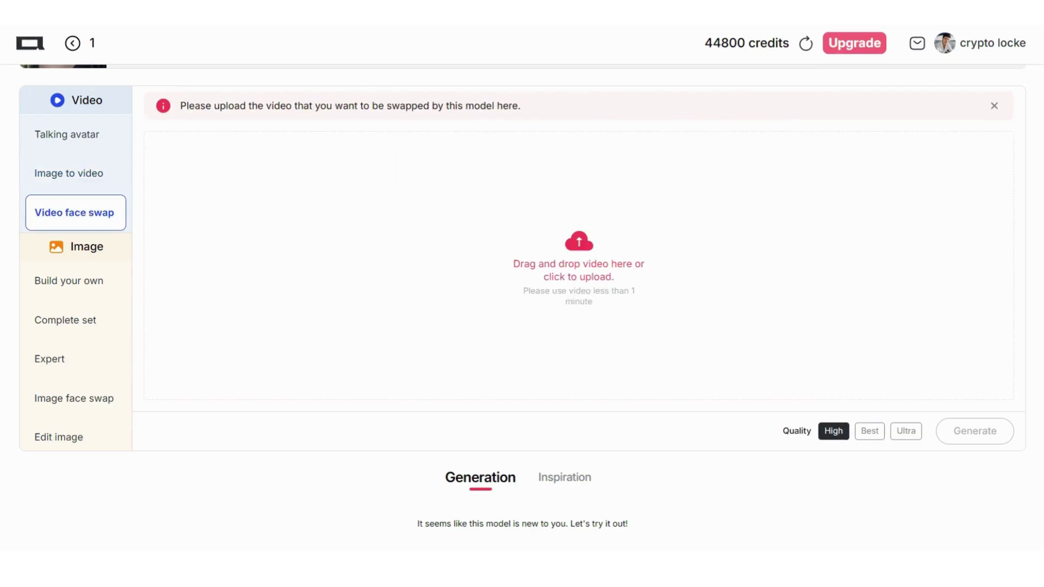
pyautogui.click(464, 231)
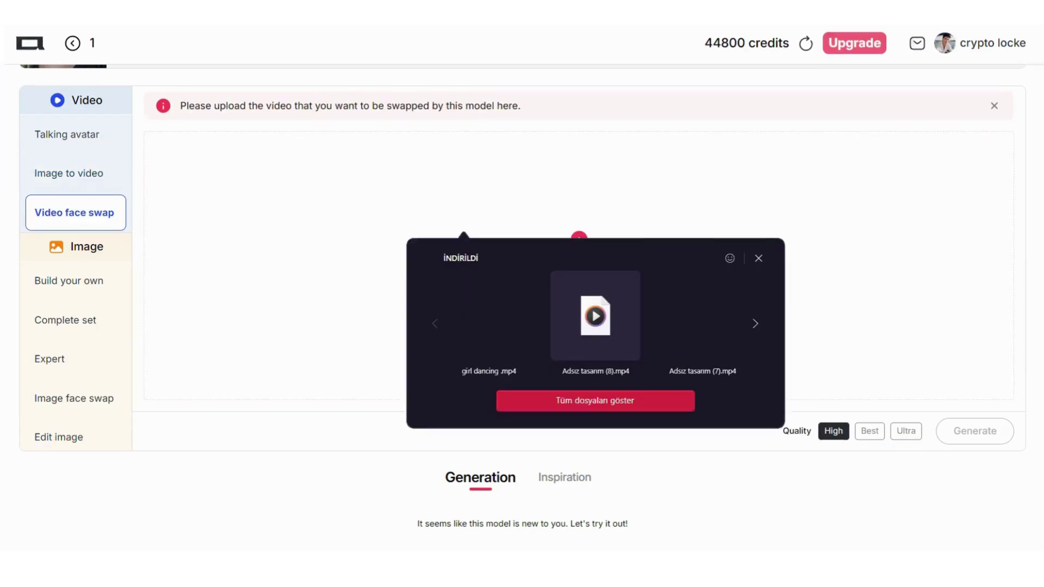
pyautogui.click(488, 315)
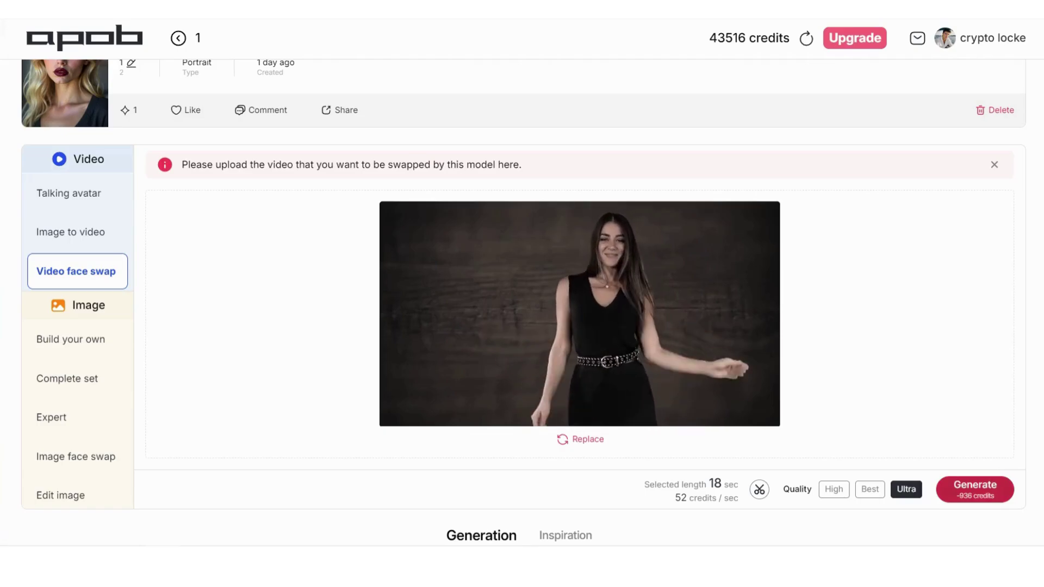
pyautogui.scroll(-1, 524, 301)
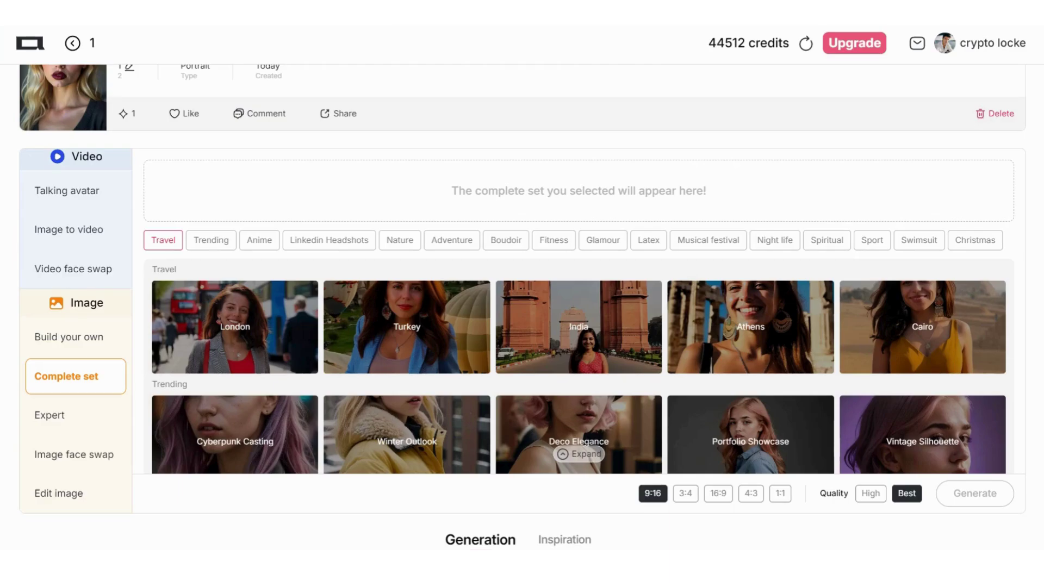
# - Review the Complete set presets for Trending, Anime, Linkedin Headshots, Nature, Adventure, Boudoir and Fitness
pyautogui.click(211, 240)
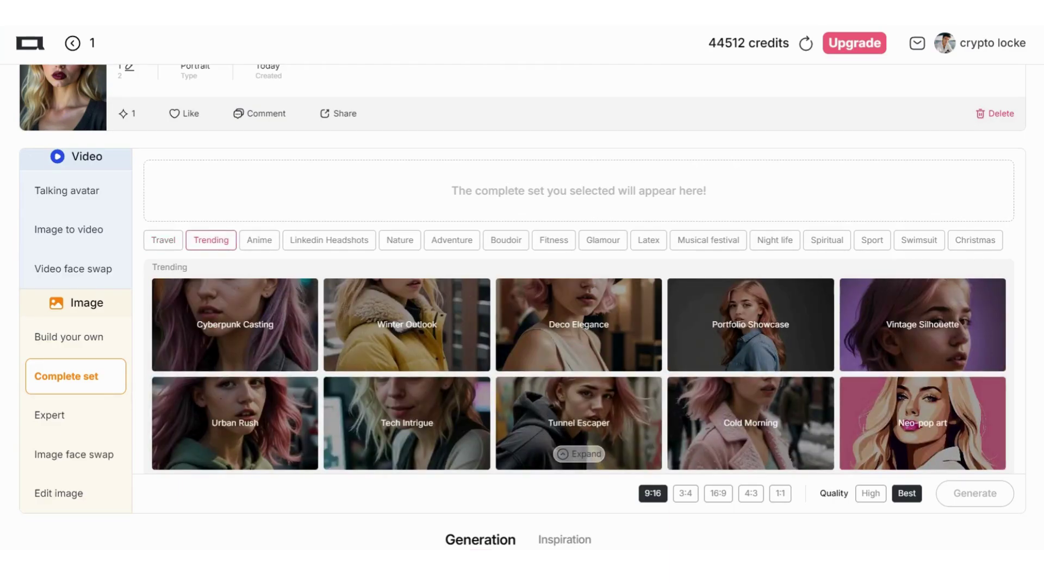
pyautogui.click(258, 240)
pyautogui.click(328, 240)
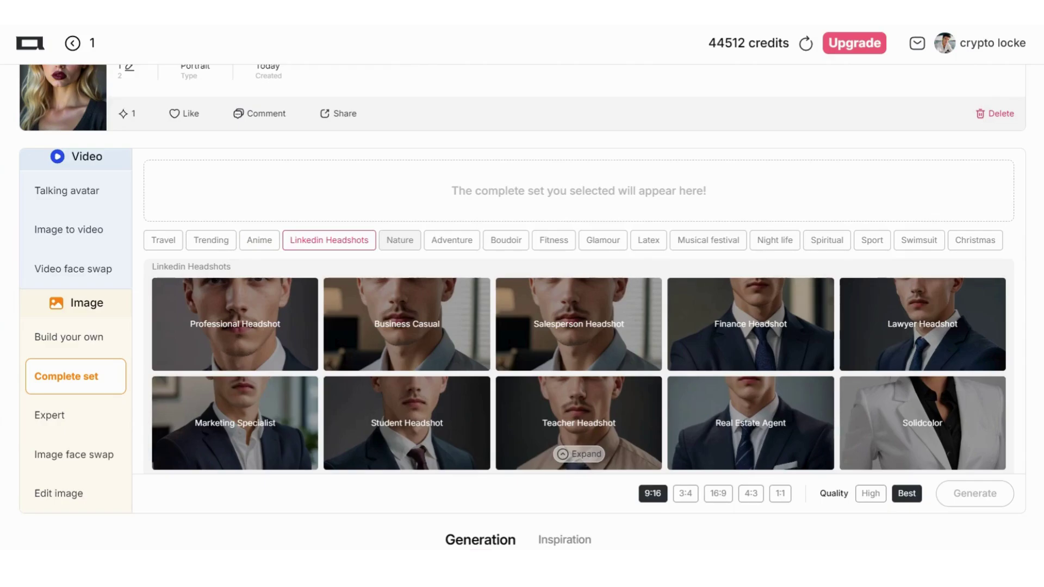
pyautogui.click(399, 240)
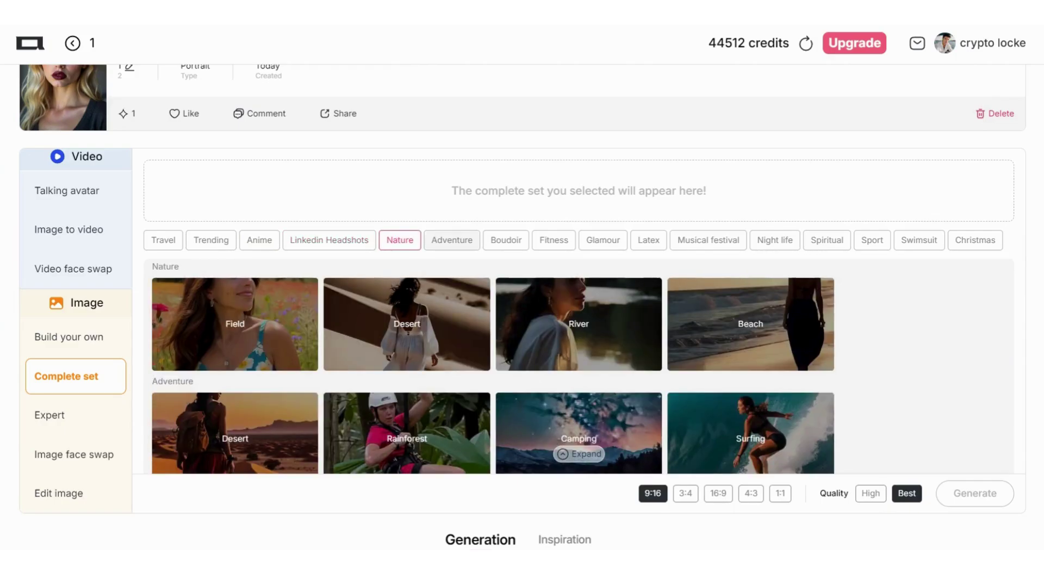
pyautogui.click(451, 239)
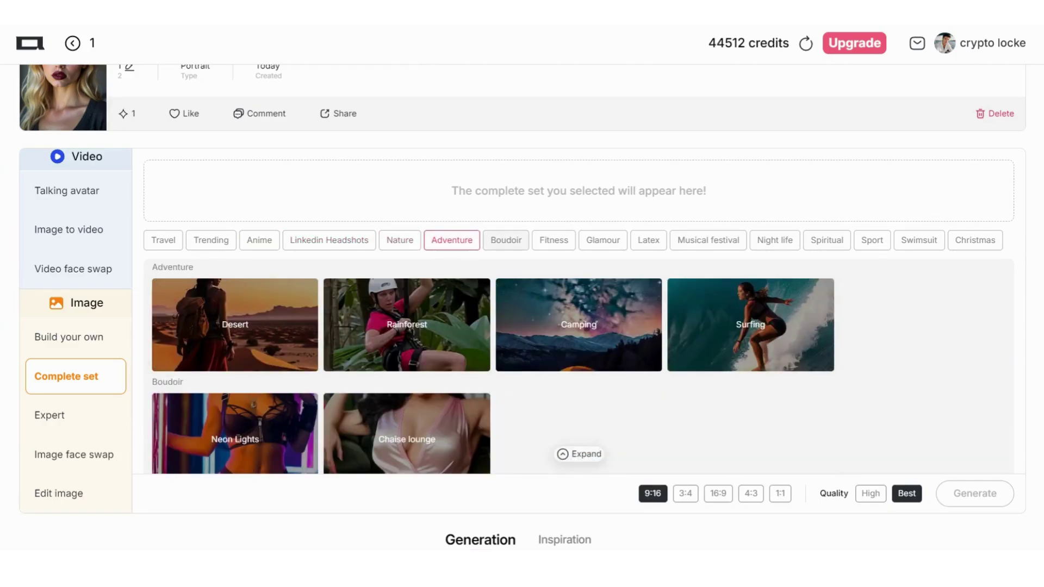
pyautogui.click(505, 240)
pyautogui.click(554, 240)
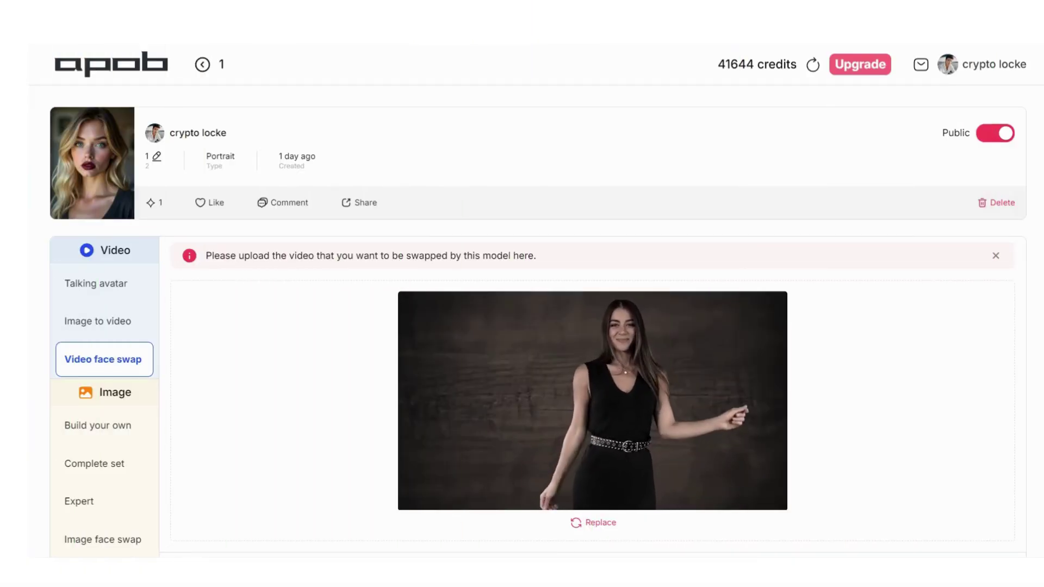
# - Play the newest video face swap result in a floating picture-in-picture window, shrink it and move it beside the source video
pyautogui.scroll(-1, 537, 331)
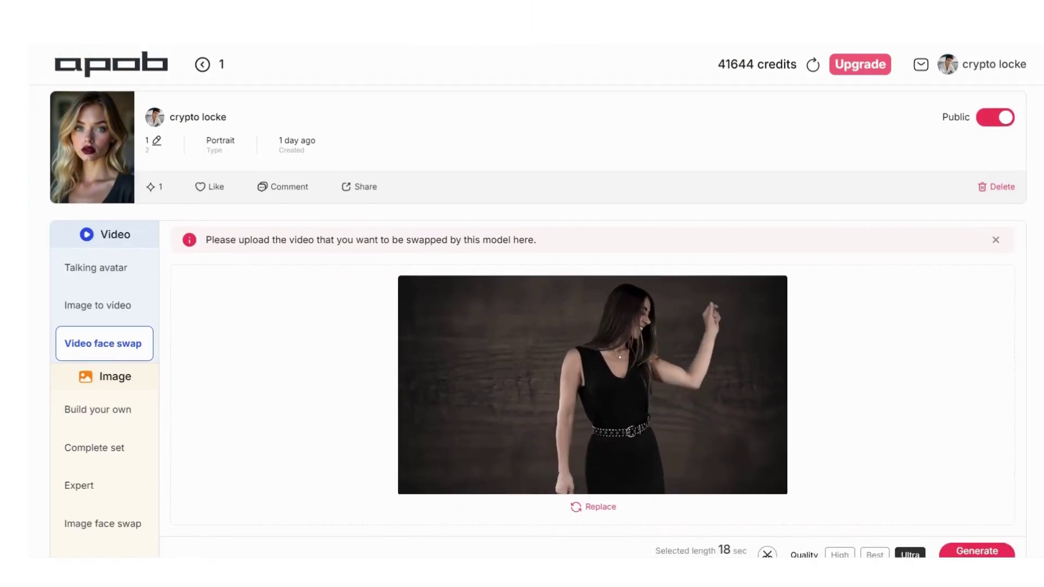
pyautogui.scroll(-5, 538, 320)
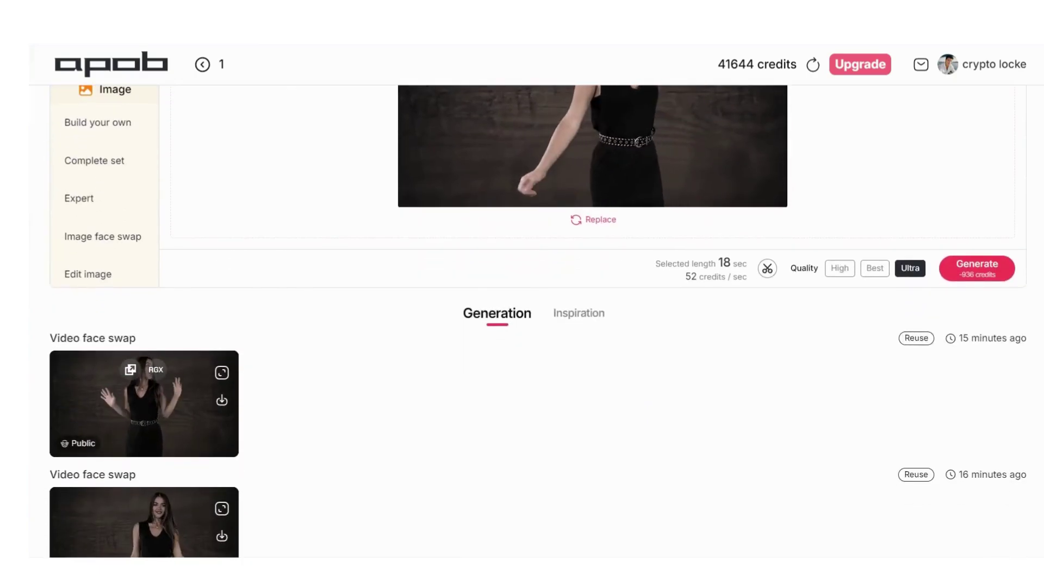
pyautogui.click(222, 373)
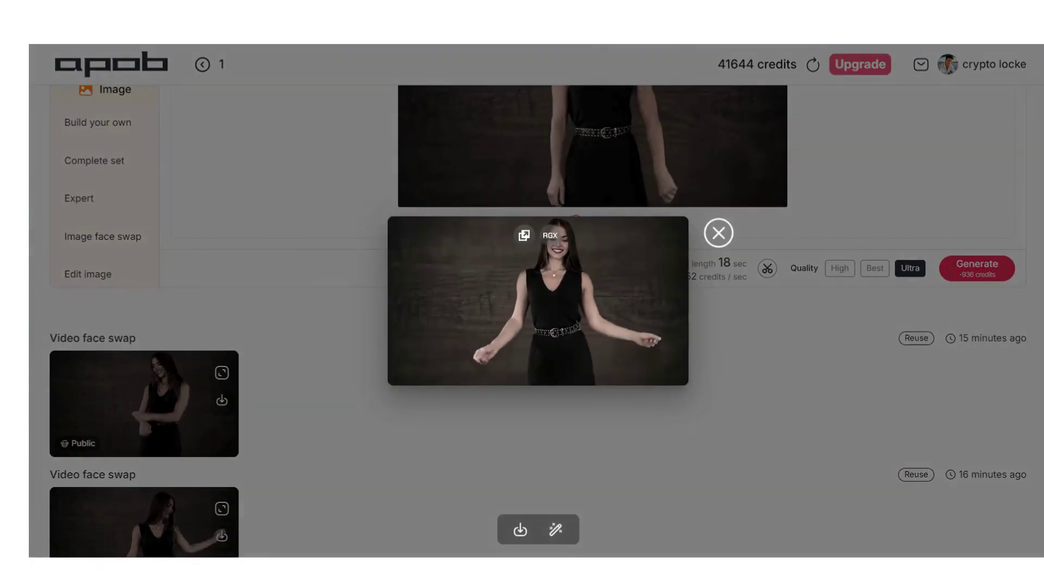
pyautogui.click(523, 235)
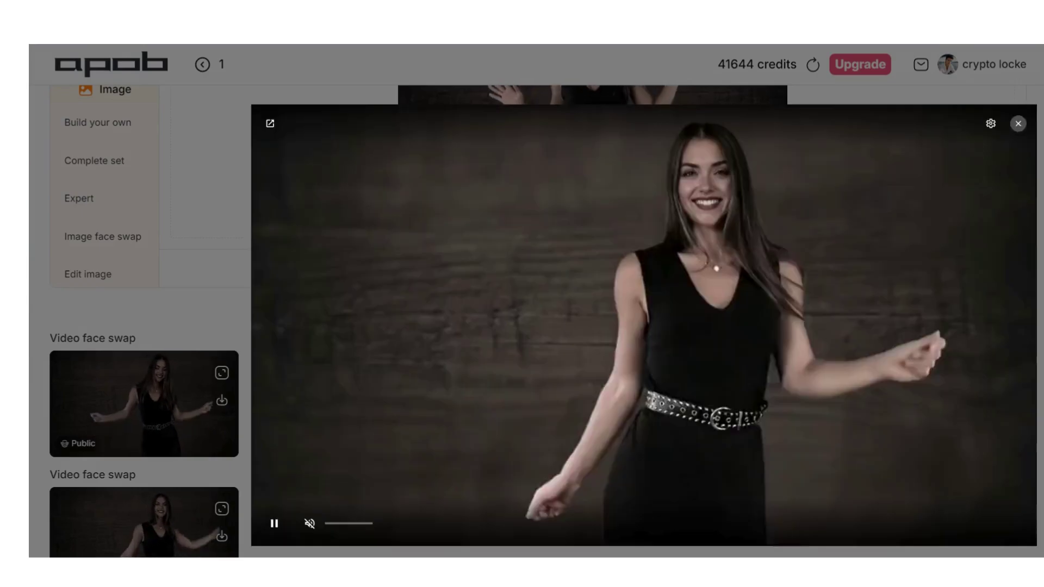
pyautogui.moveTo(643, 325); pyautogui.dragTo(365, 270)
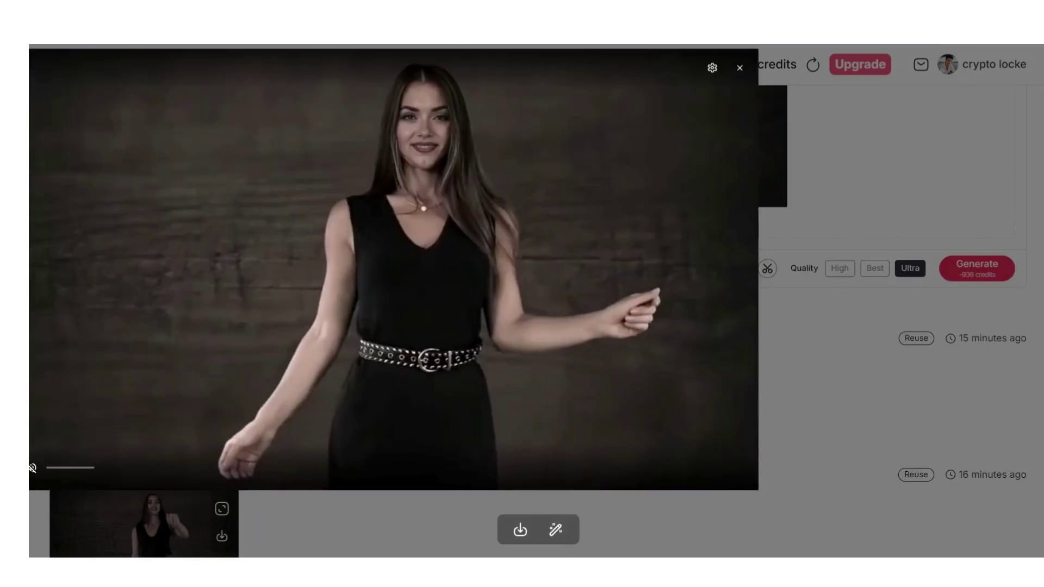
pyautogui.moveTo(757, 49); pyautogui.dragTo(376, 264)
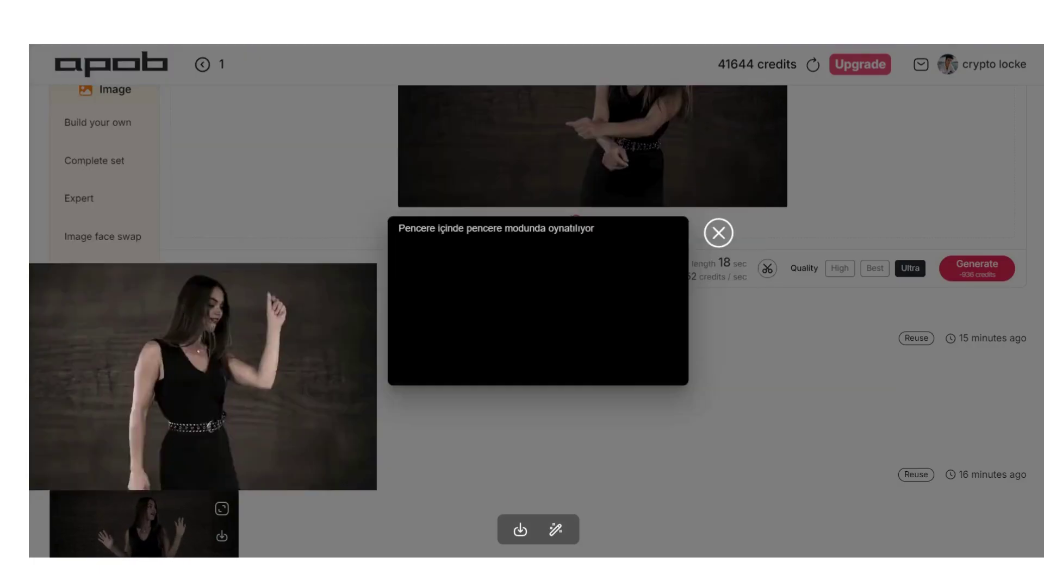
pyautogui.moveTo(202, 377); pyautogui.dragTo(282, 190)
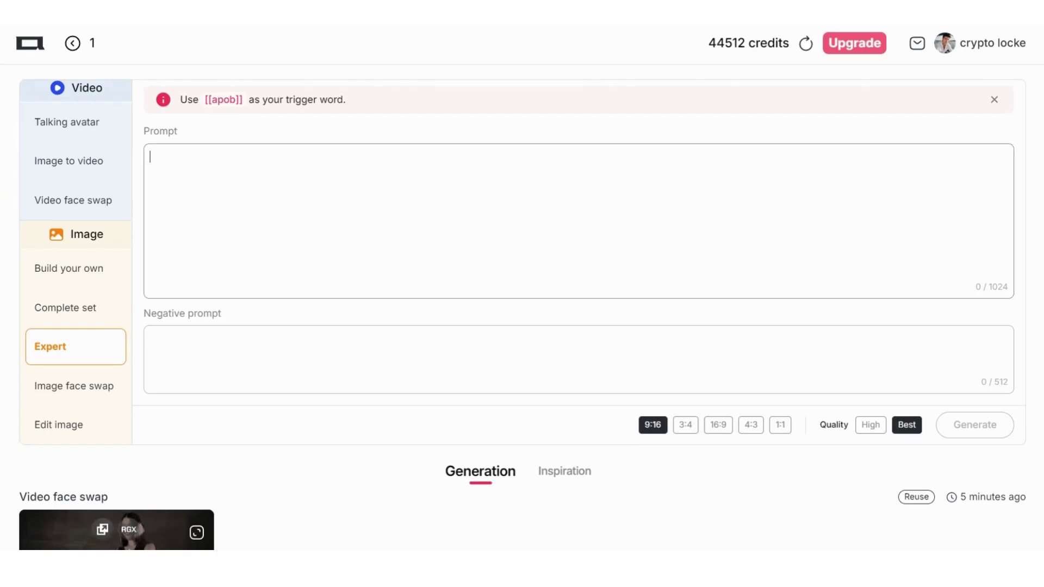
# - Enter the Expert prompt "[[apob]] walking in phuket street" and generate the image at 9:16 in Best quality
pyautogui.write('[[')
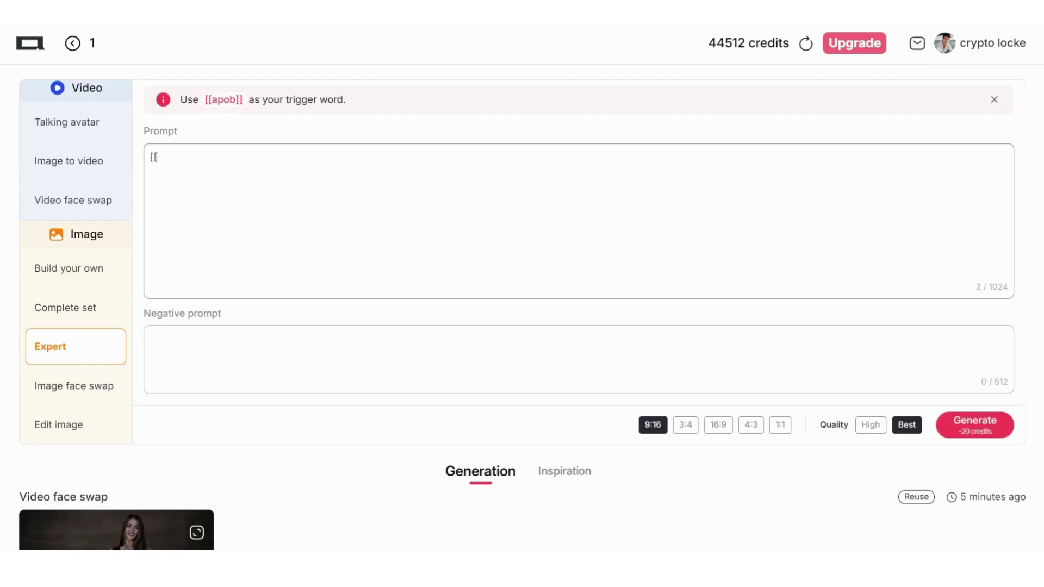
pyautogui.write('apob')
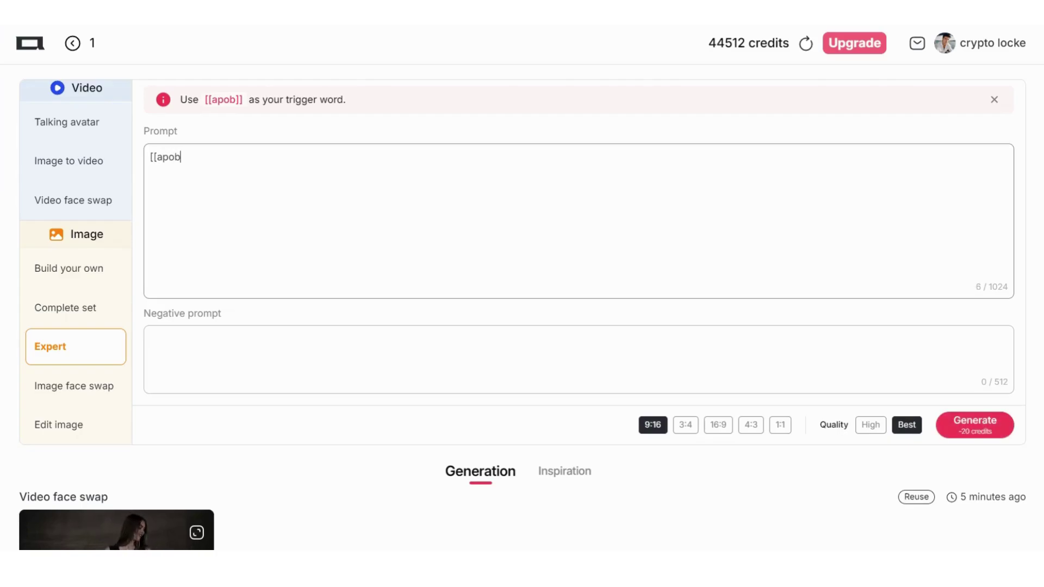
pyautogui.write(']]')
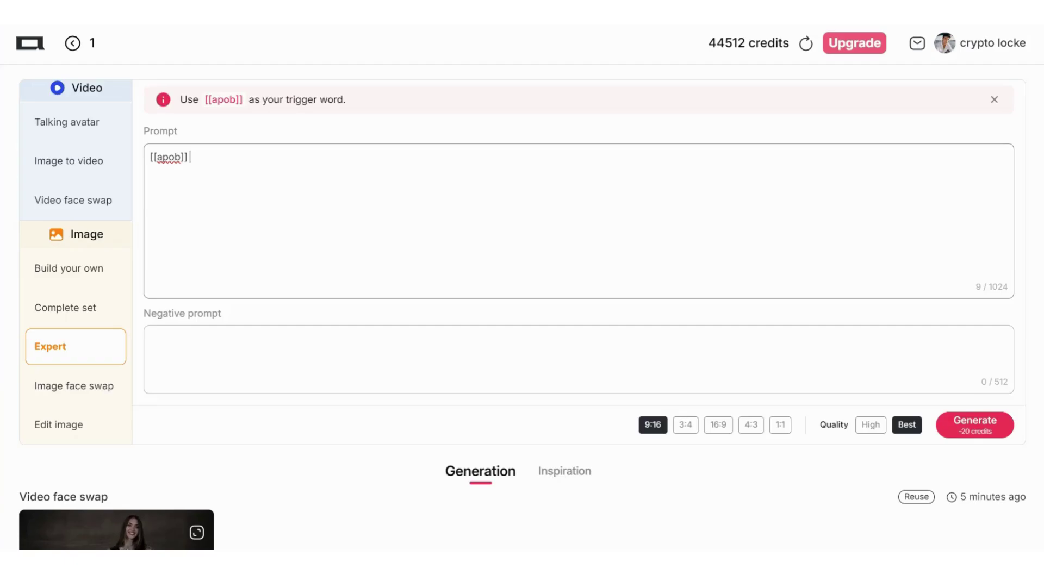
pyautogui.write(' walking')
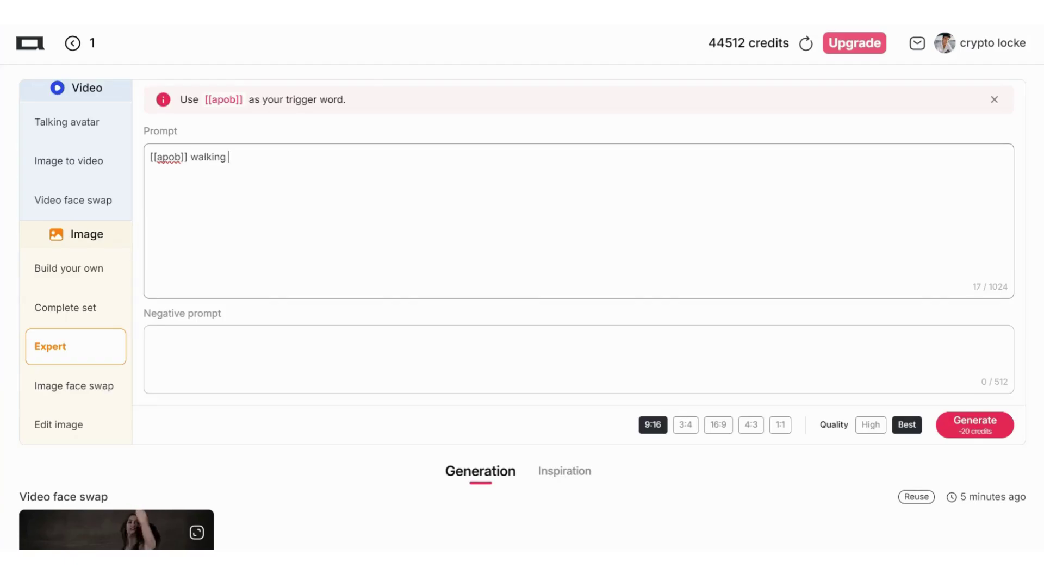
pyautogui.write('in phuket ')
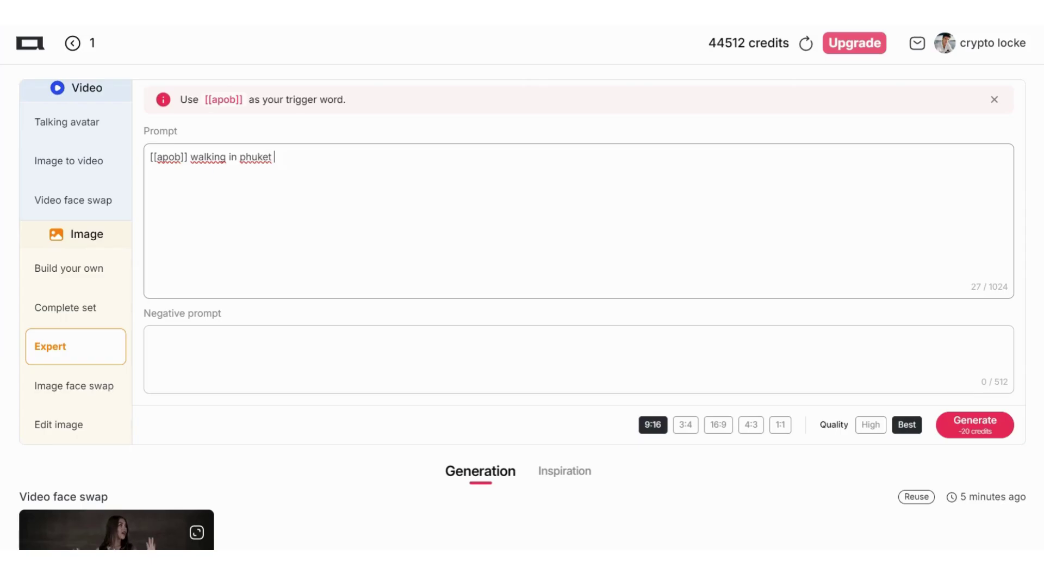
pyautogui.write('stree')
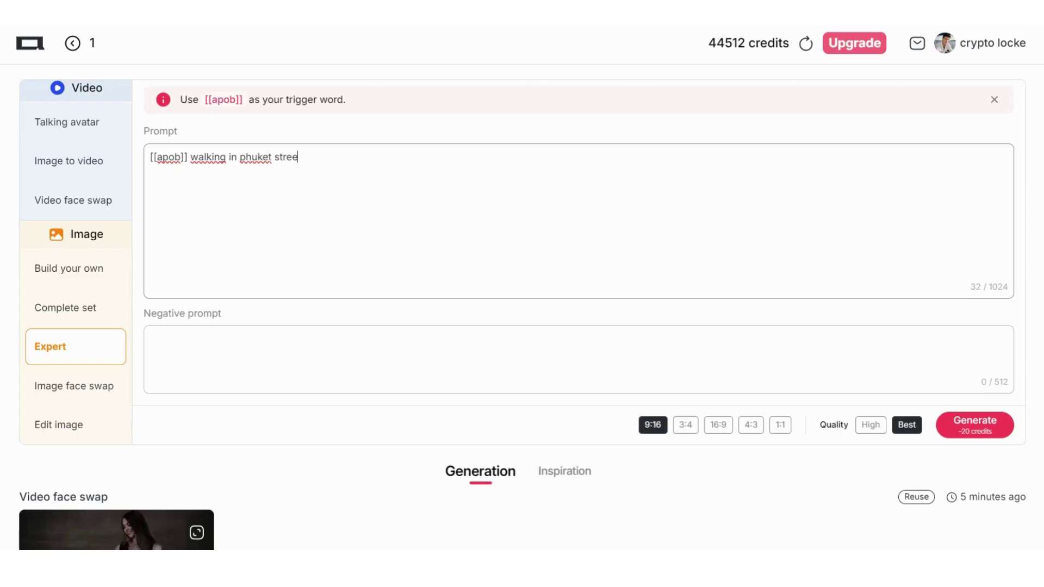
pyautogui.write('t')
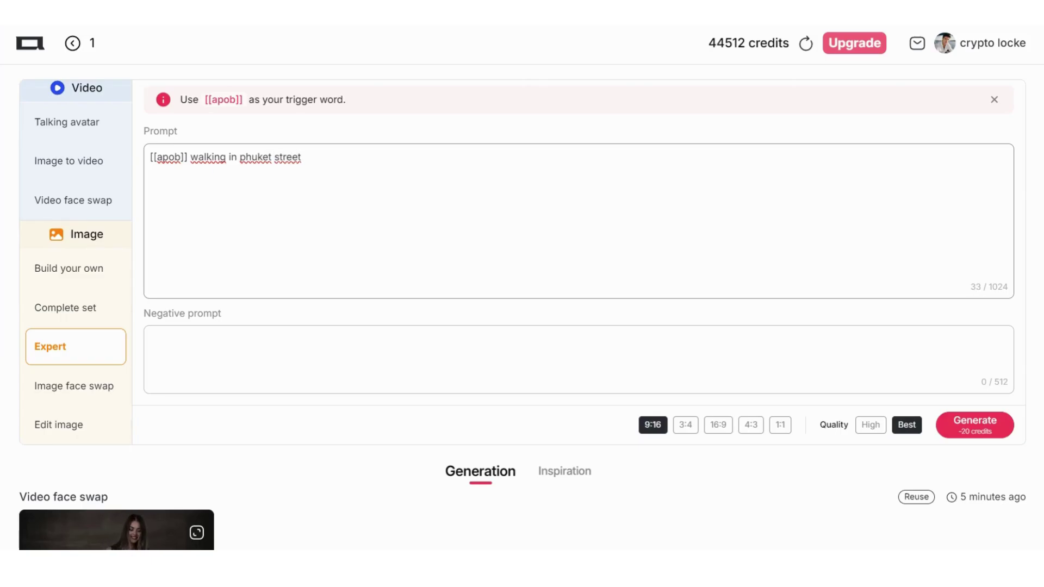
pyautogui.click(974, 424)
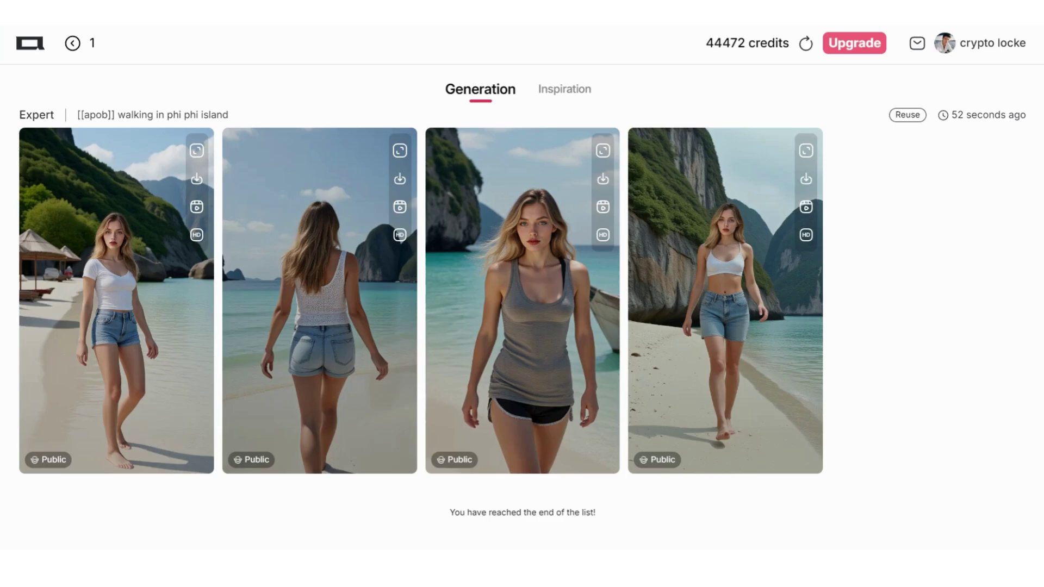
# - Review the Edit image upscale tool and revisit the Expert and Complete set image tools
pyautogui.scroll(8, 522, 299)
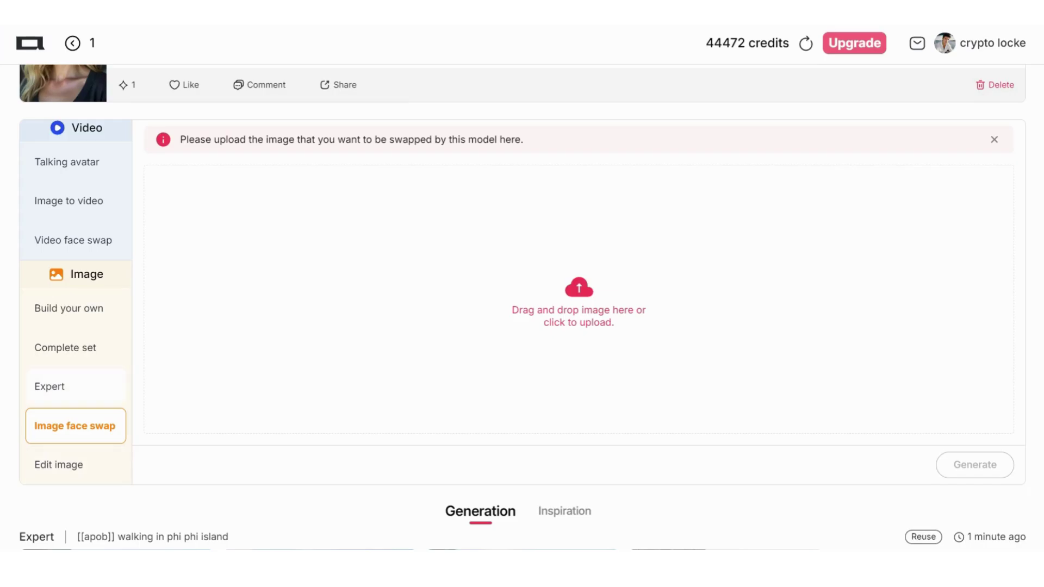
pyautogui.click(58, 464)
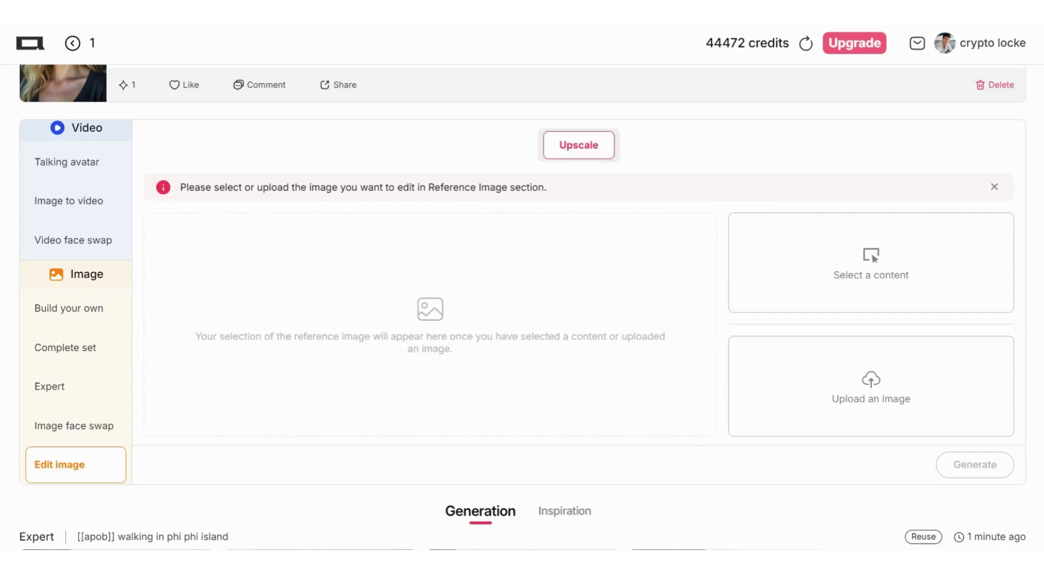
pyautogui.click(76, 387)
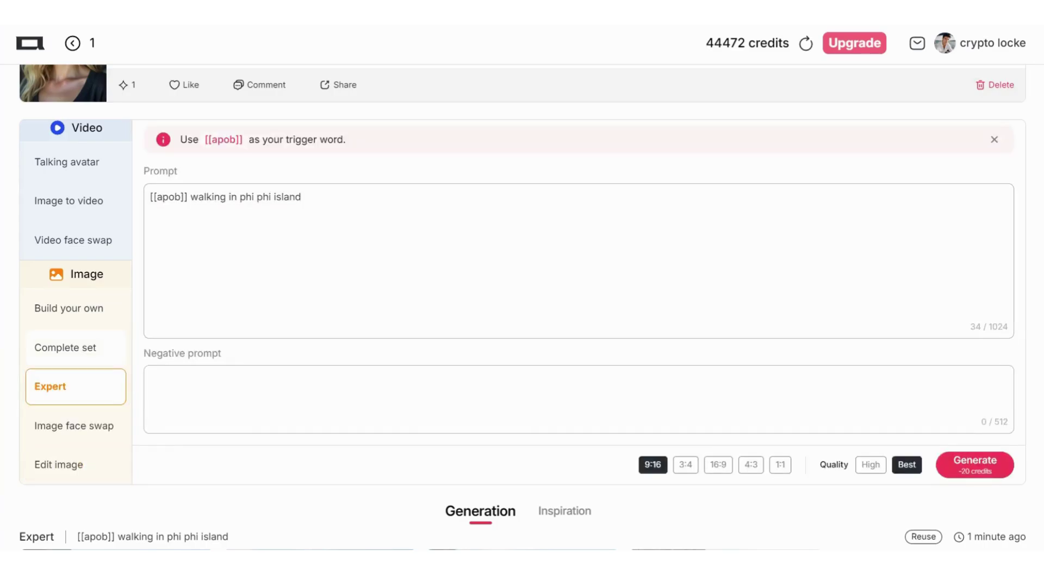
pyautogui.click(76, 347)
# - Generate a Build your own image with the Anime Sketch art style and Torii architecture at 9:16 in Best quality
pyautogui.click(76, 309)
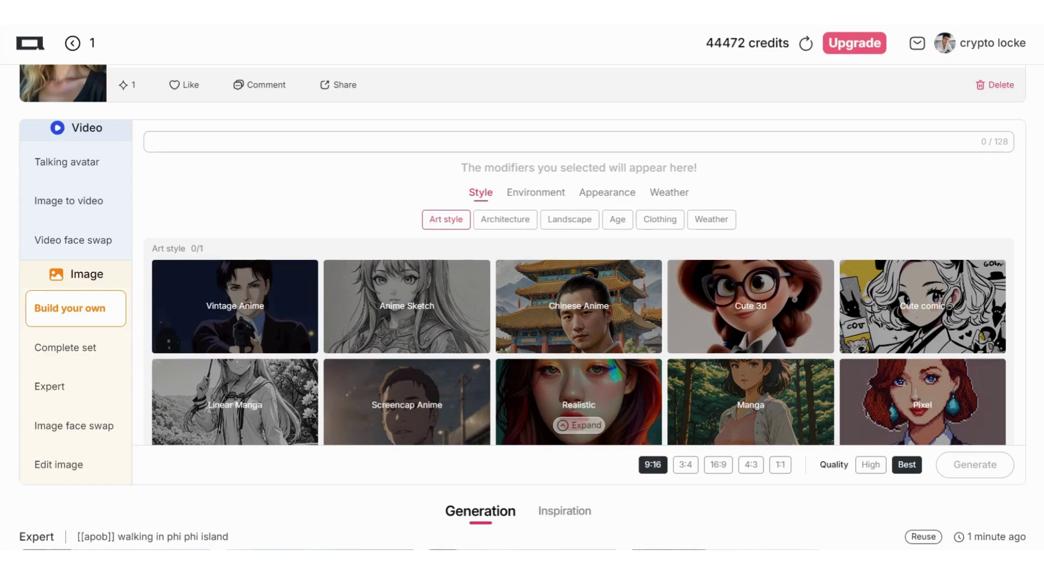
pyautogui.click(407, 306)
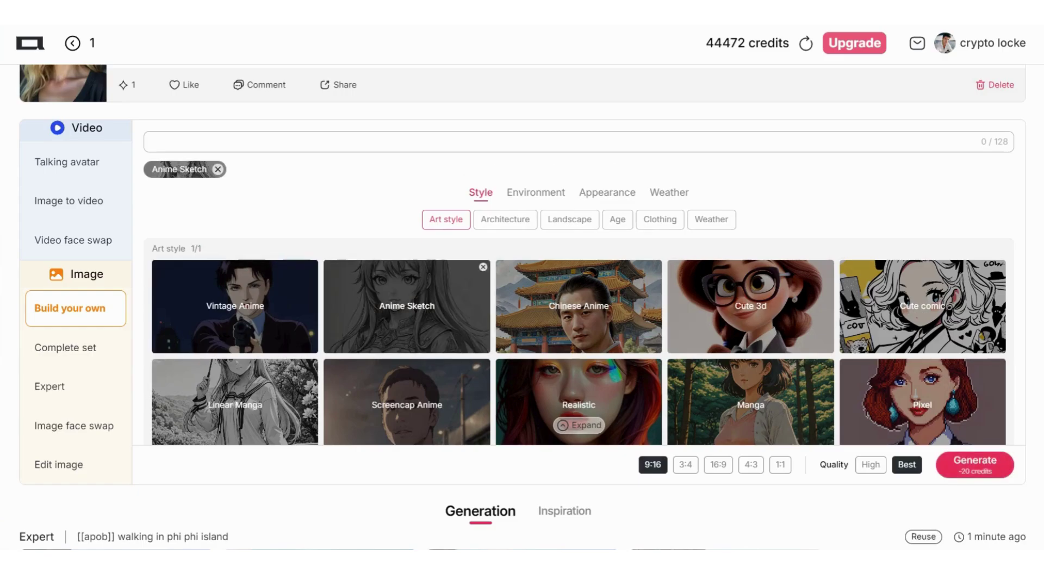
pyautogui.click(505, 219)
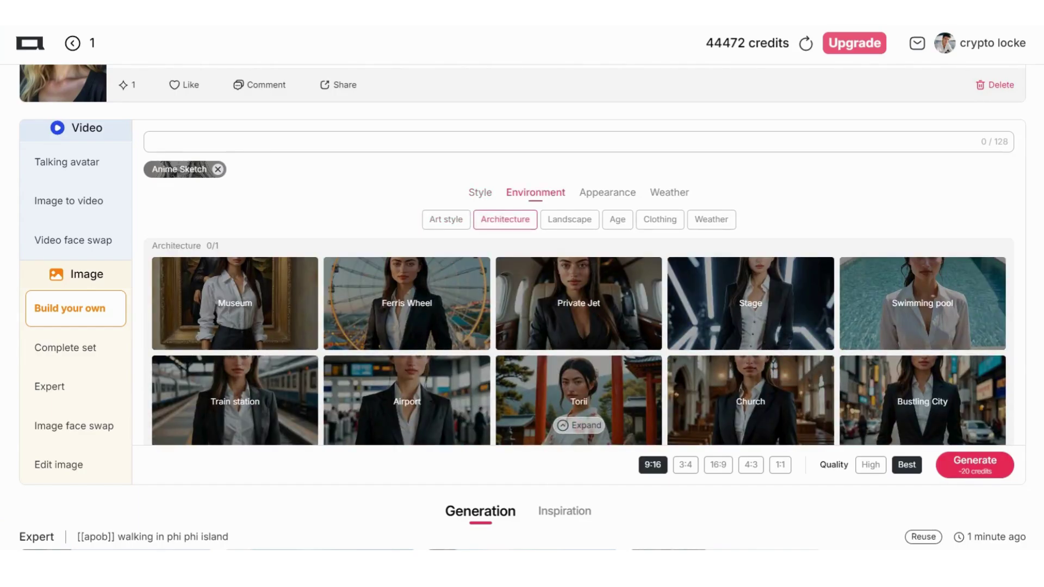
pyautogui.click(579, 401)
pyautogui.click(569, 219)
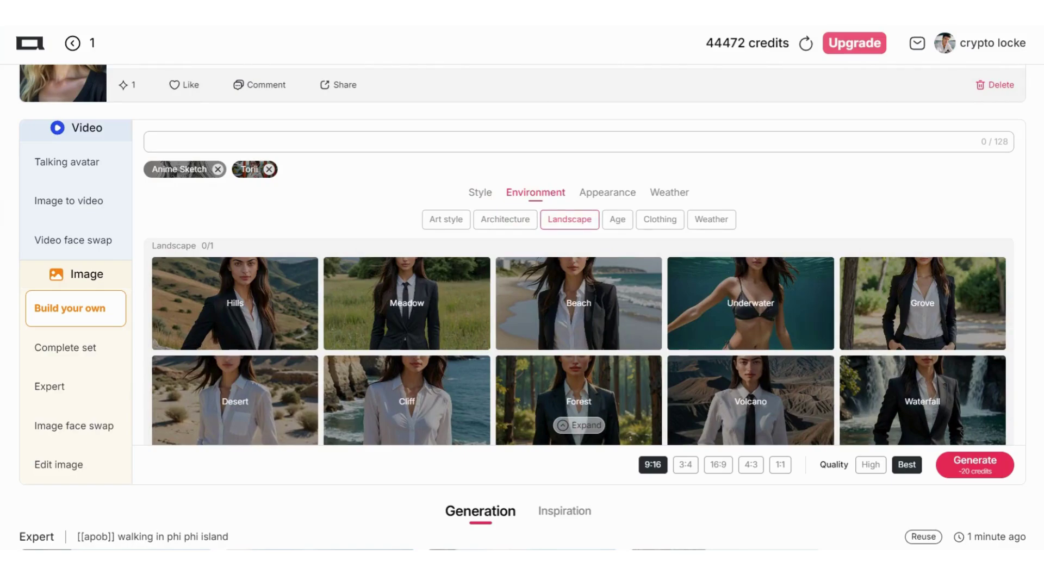
pyautogui.click(973, 464)
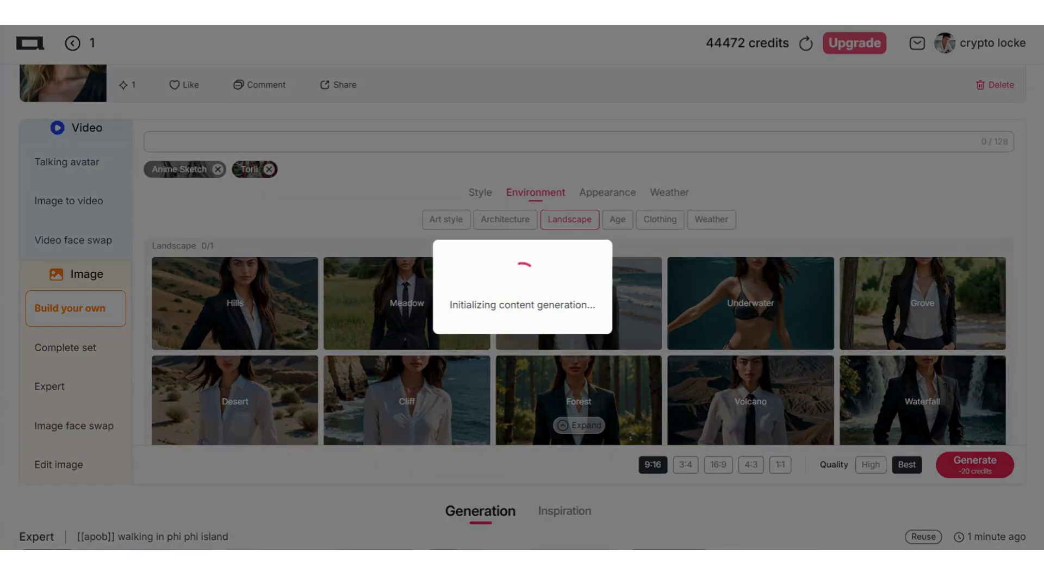